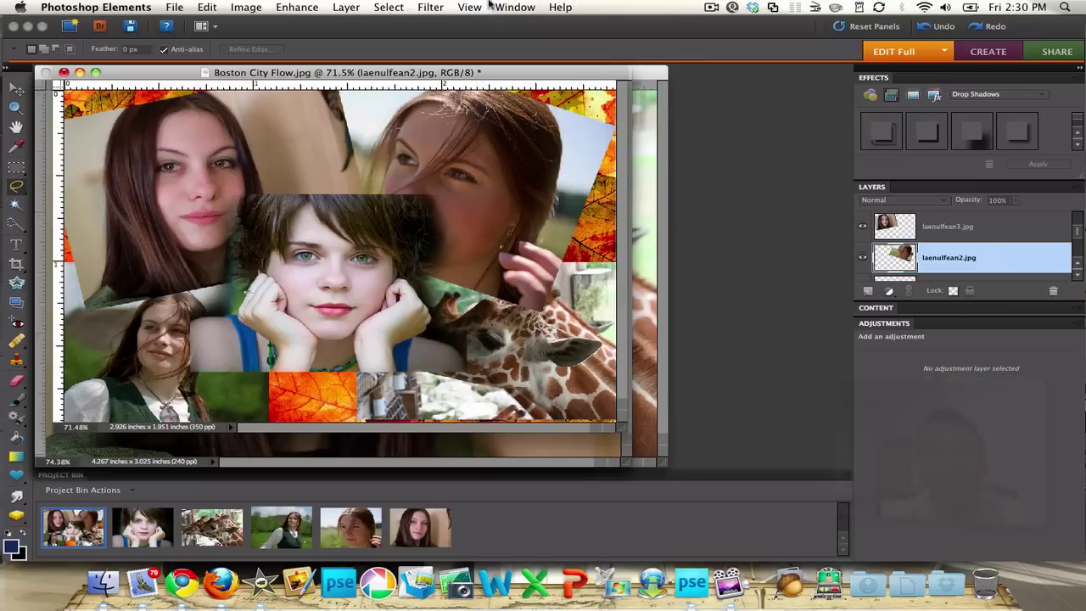
- Show the Content panel in the workspace
click(522, 7)
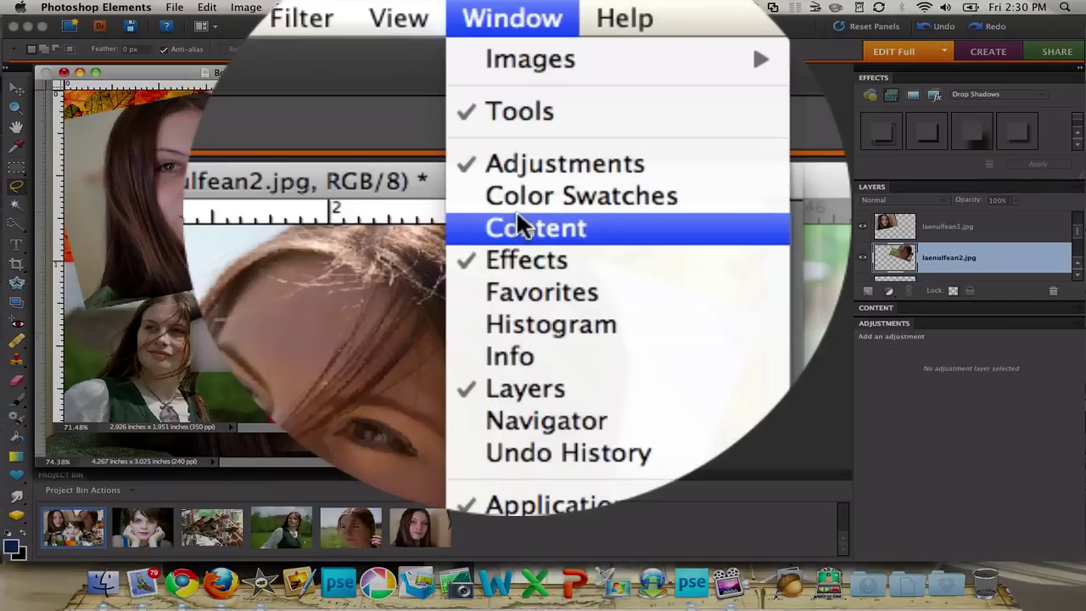
click(519, 222)
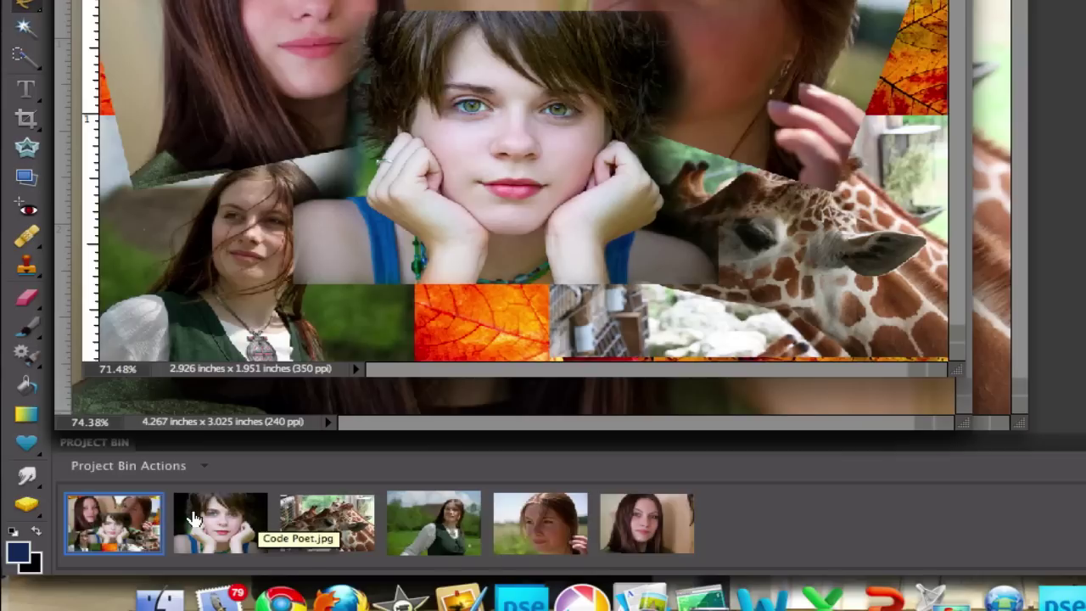
mouse_move(221, 517)
mouse_down()
mouse_move(438, 100)
mouse_move(243, 392)
mouse_move(237, 473)
mouse_move(219, 514)
mouse_up()
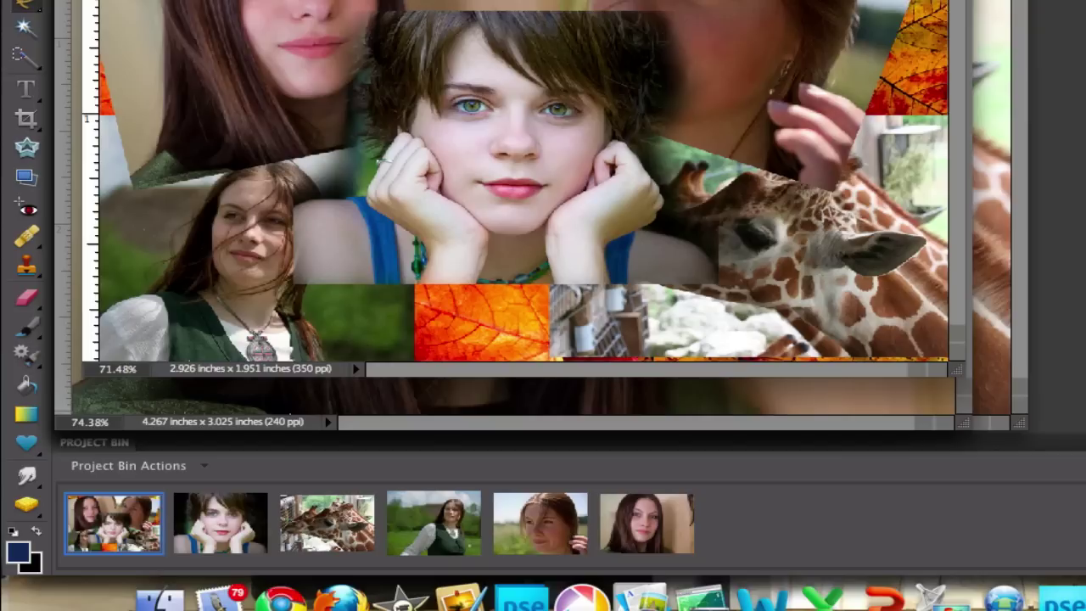
- Bring up the free transform box on the laenulfean3.jpg layer and close it without altering the photo
key(super+t)
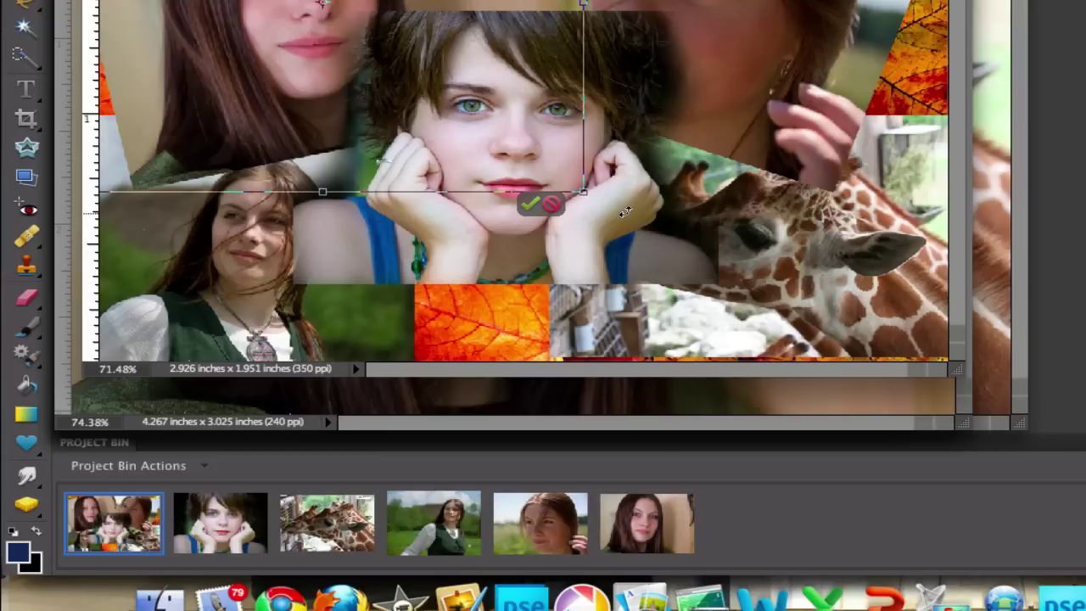
key(Return)
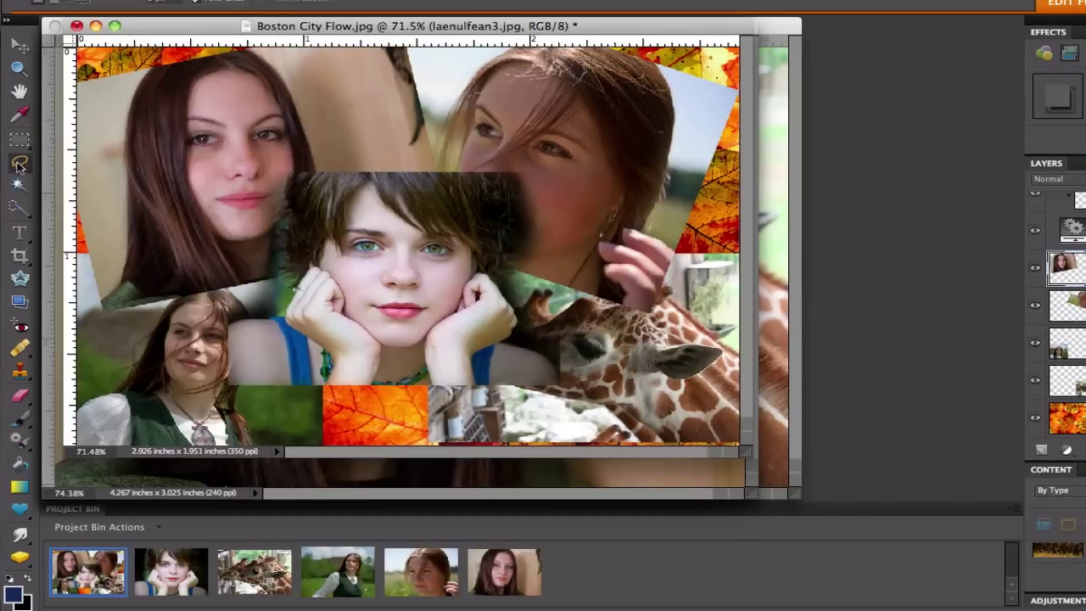
- Lasso loosely around the woman in the laenulfean3.jpg photo and feather the selection by 15 pixels
mouse_move(140, 65)
mouse_down()
mouse_move(103, 127)
mouse_move(98, 172)
mouse_move(93, 279)
mouse_move(124, 335)
mouse_move(346, 267)
mouse_move(356, 256)
mouse_move(357, 179)
mouse_move(319, 76)
mouse_move(291, 44)
mouse_move(158, 44)
mouse_up()
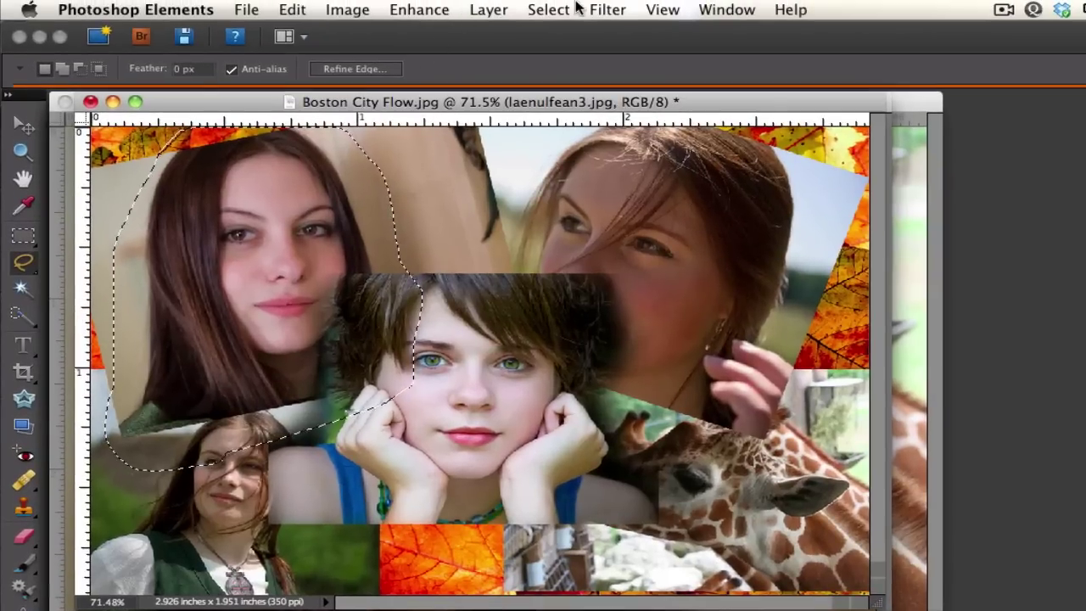
click(551, 8)
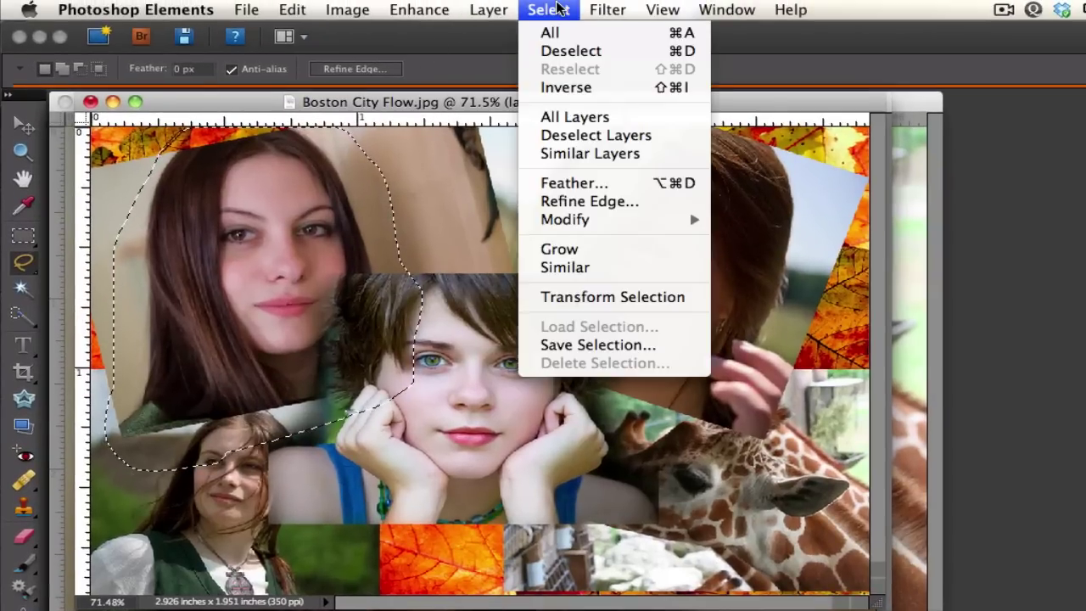
click(576, 188)
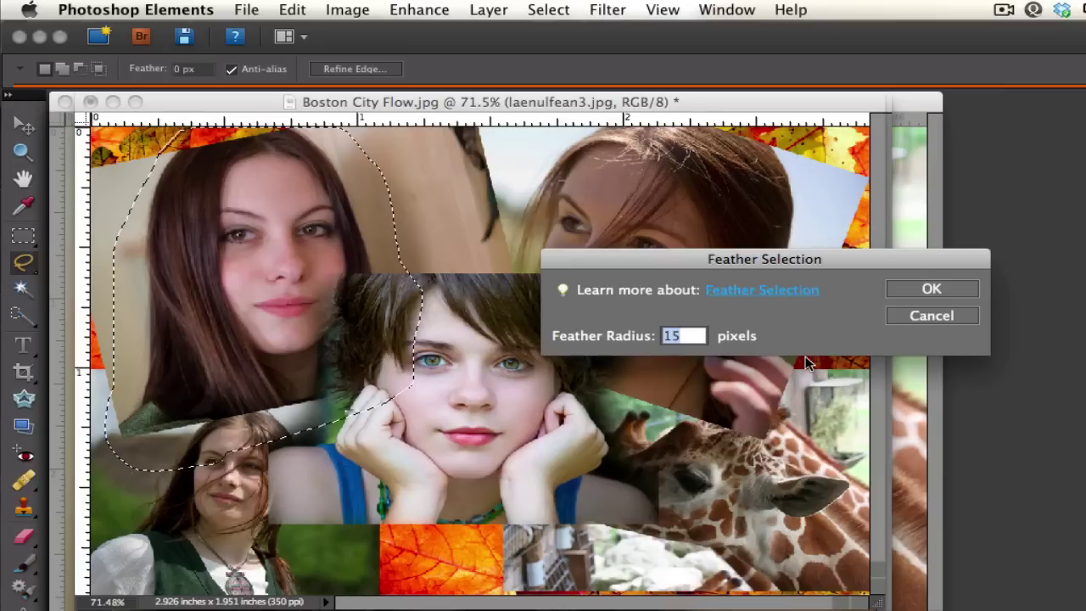
click(931, 290)
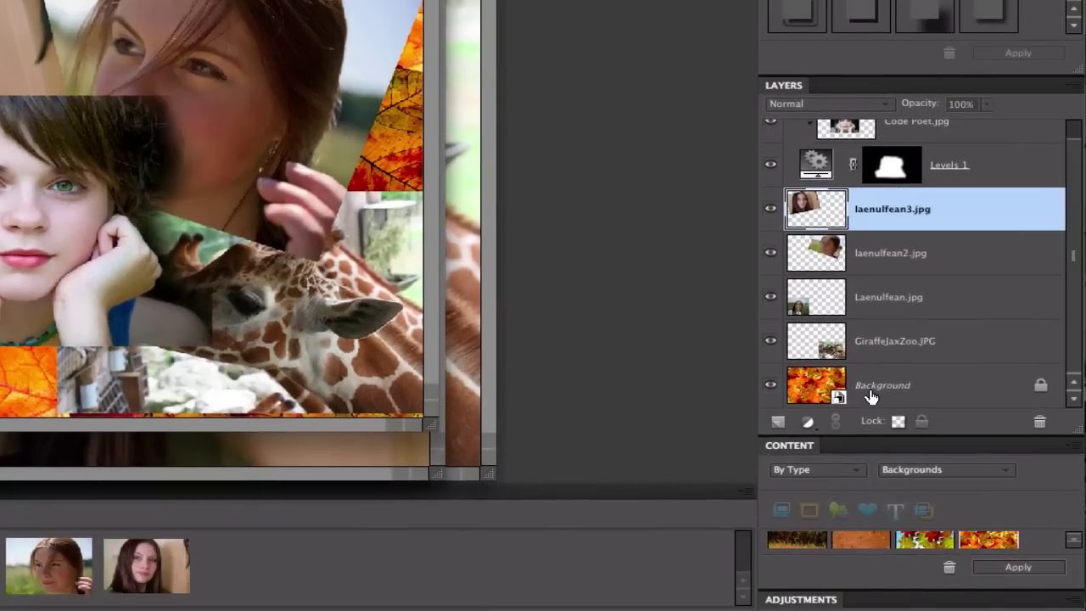
- Add a Levels adjustment layer above laenulfean3.jpg, masked by the feathered selection
click(807, 420)
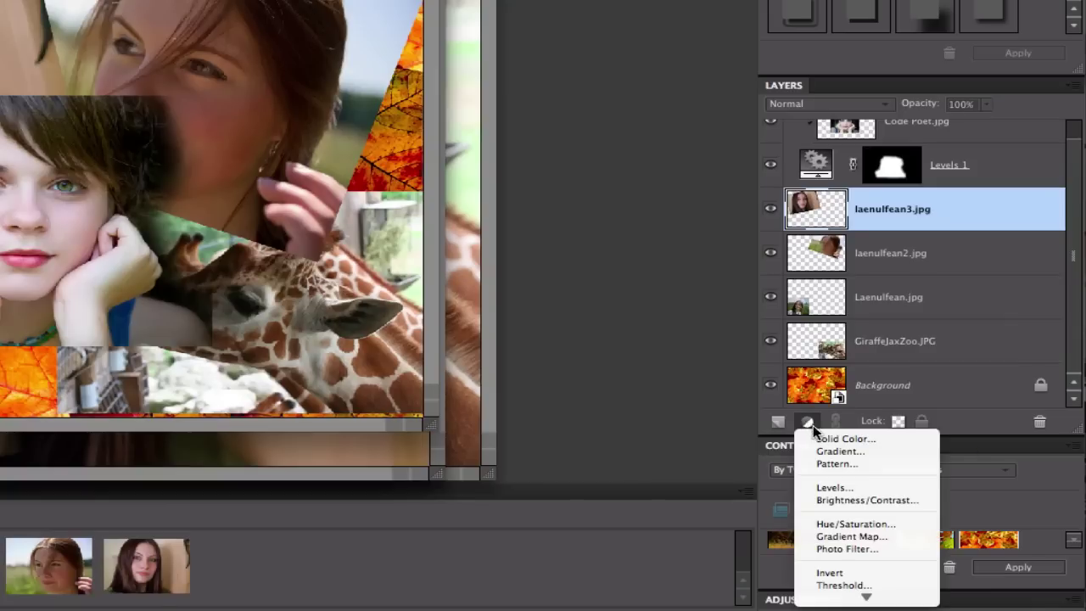
click(823, 487)
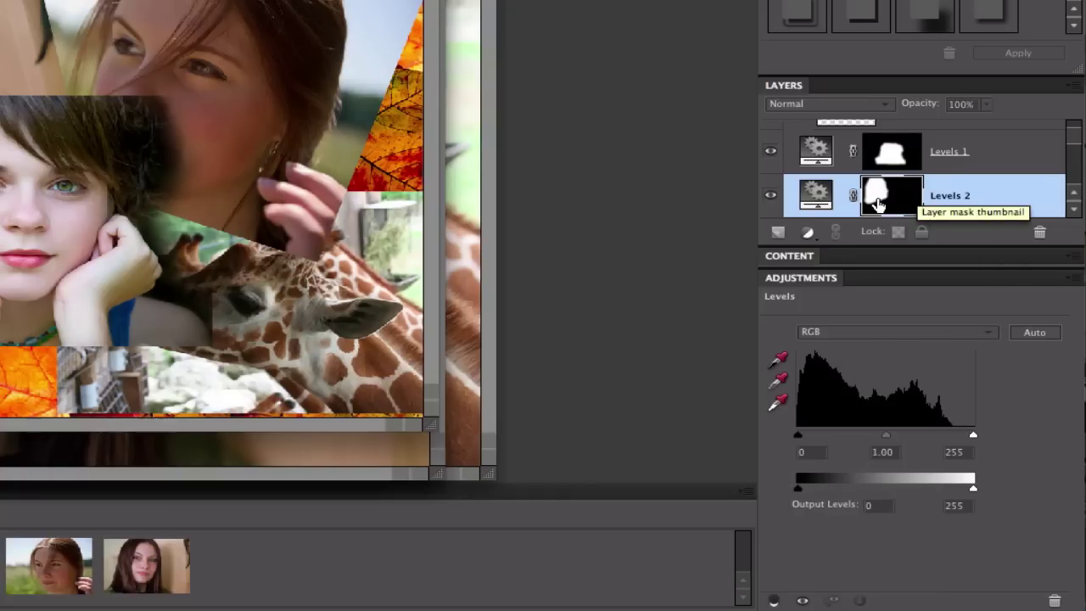
click(959, 189)
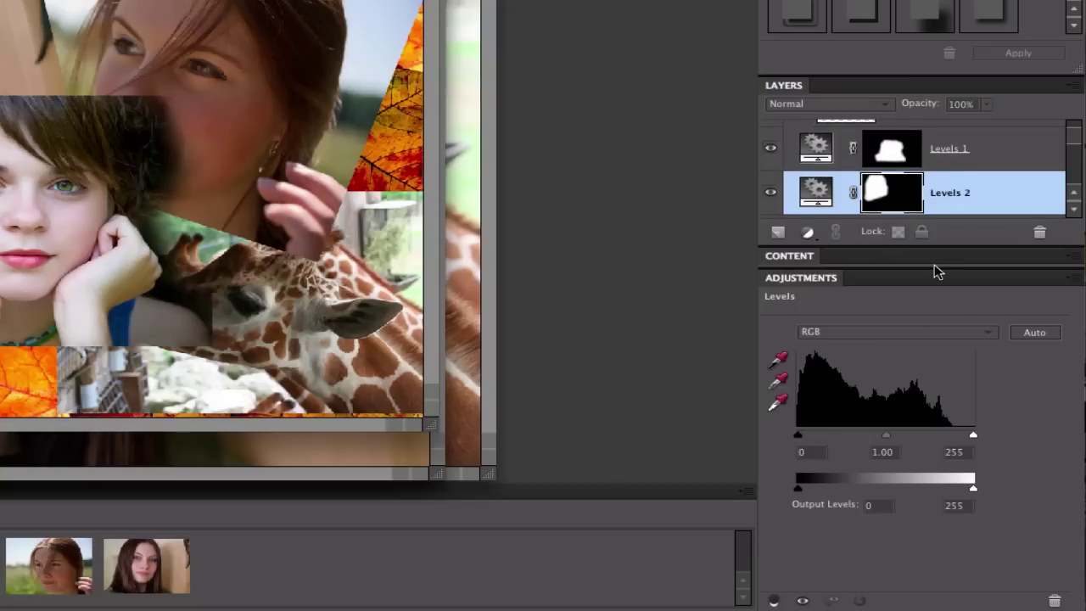
- Float the Adjustments and Layers panels separately and lengthen the Layers panel to show the full stack down to Background
drag(817, 286, 817, 426)
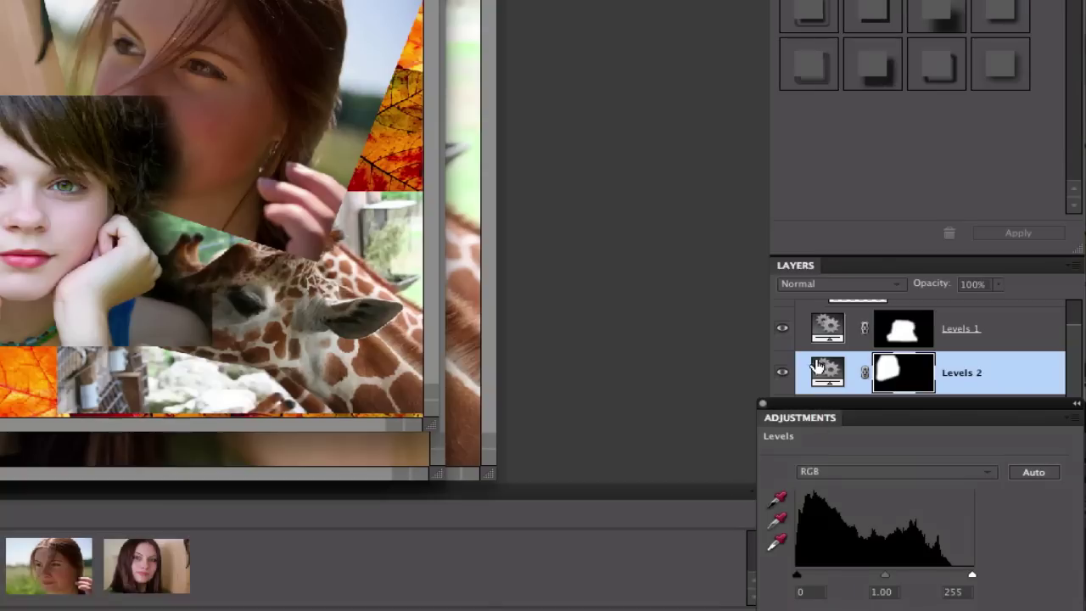
drag(803, 264, 645, 17)
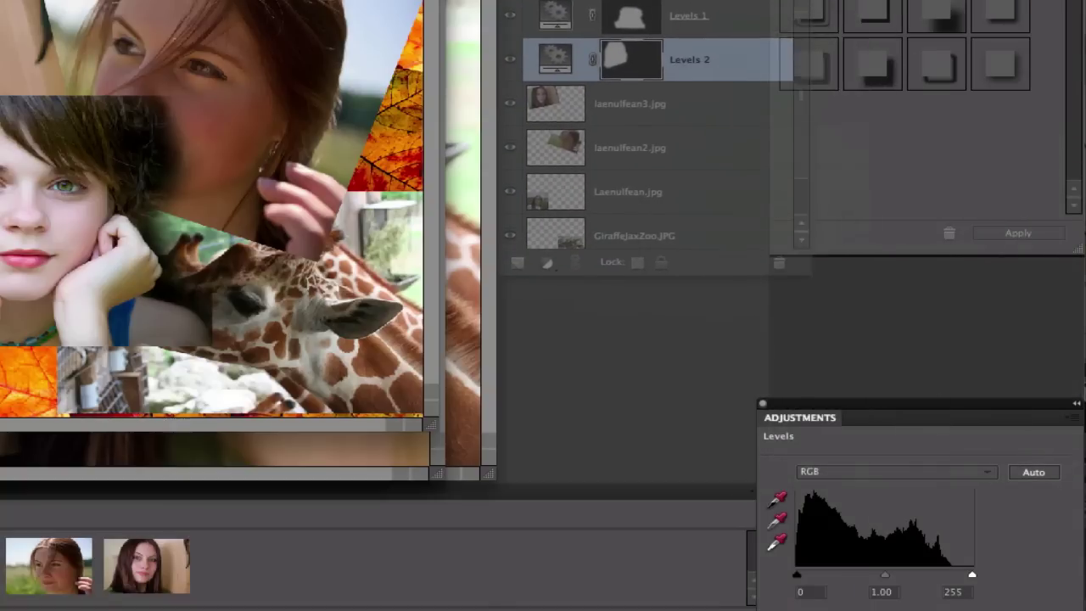
drag(802, 82, 806, 392)
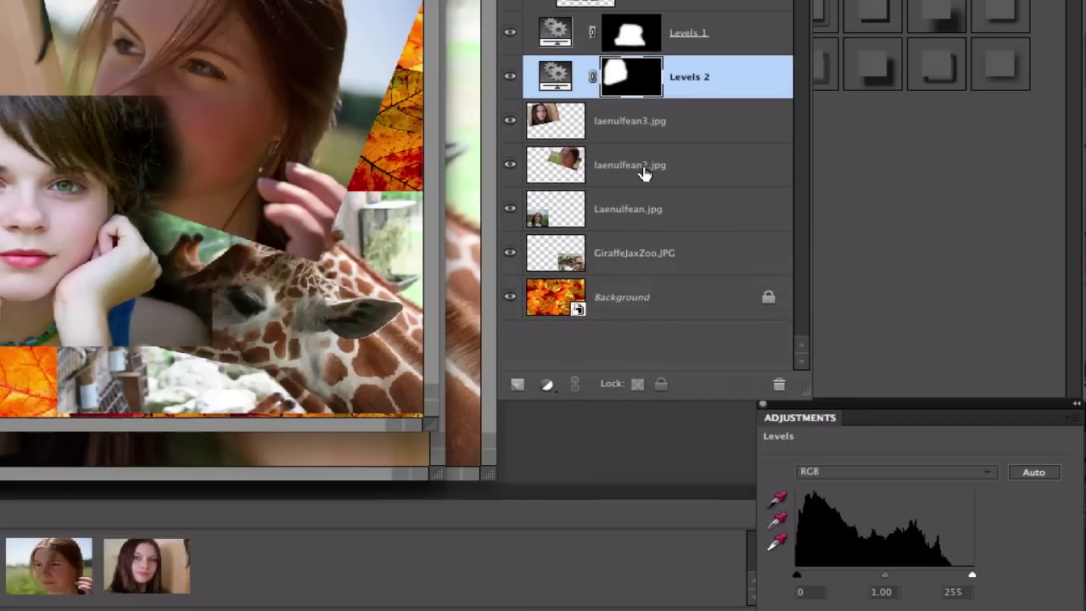
- Move the laenulfean3.jpg layer above the Levels 2 layer and clip it to that layer's mask
click(562, 123)
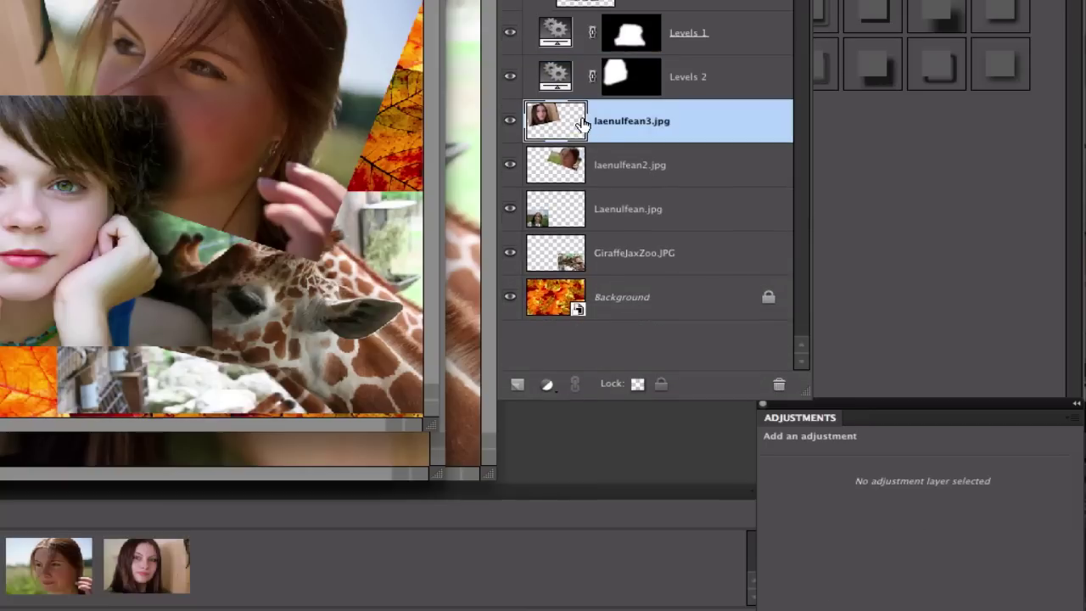
drag(582, 123, 582, 73)
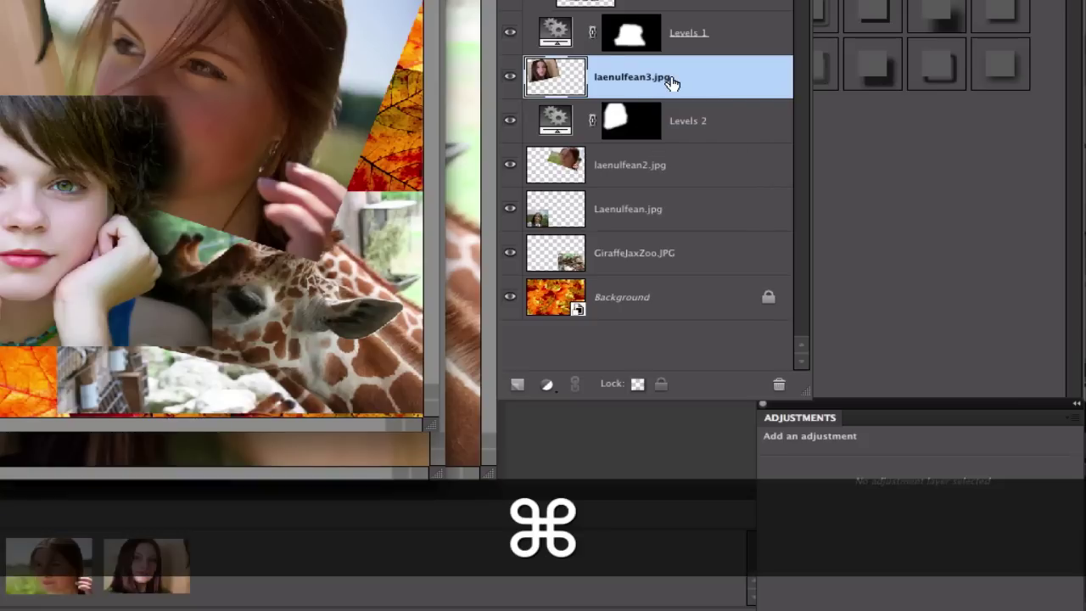
key(super+g)
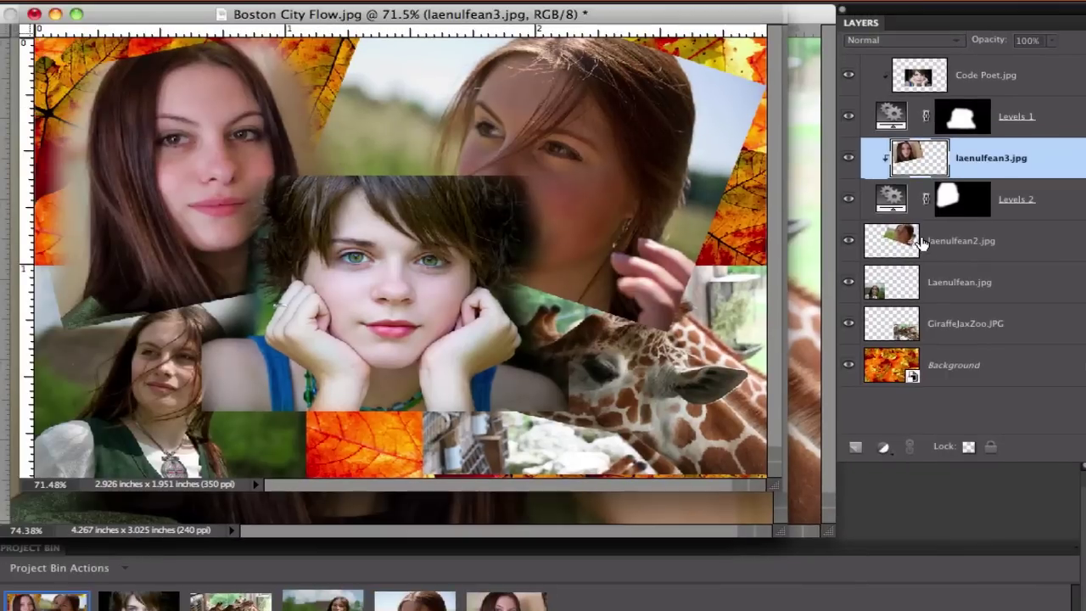
- Lasso loosely around the woman's head and hand on the laenulfean2.jpg layer
click(923, 242)
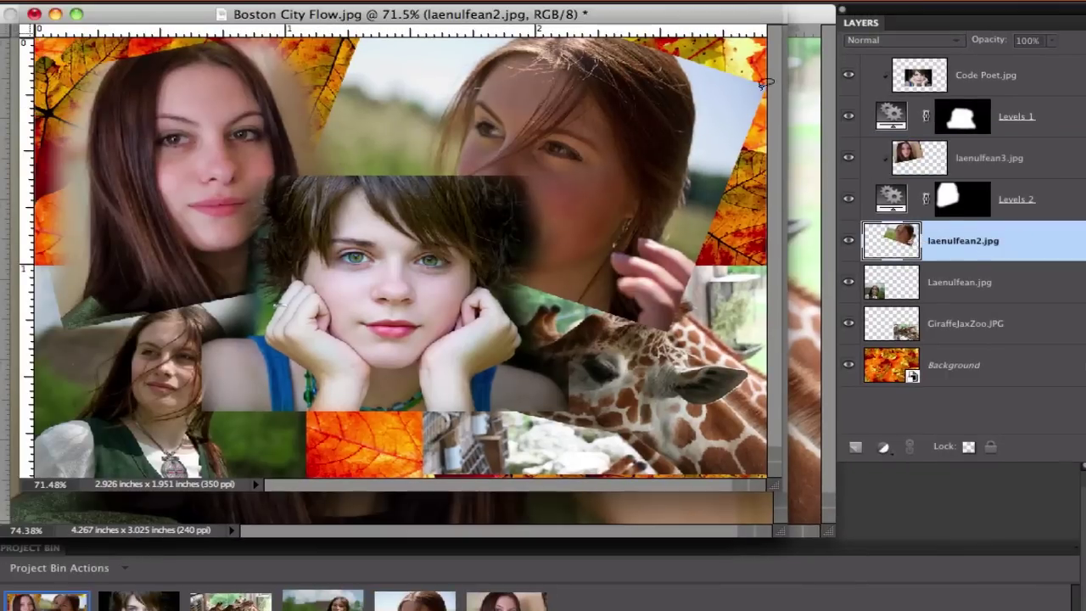
mouse_move(704, 54)
mouse_down()
mouse_move(683, 204)
mouse_move(683, 242)
mouse_move(709, 276)
mouse_move(701, 322)
mouse_move(666, 337)
mouse_move(599, 331)
mouse_move(478, 292)
mouse_move(399, 221)
mouse_move(405, 116)
mouse_move(442, 52)
mouse_move(534, 33)
mouse_move(711, 53)
mouse_up()
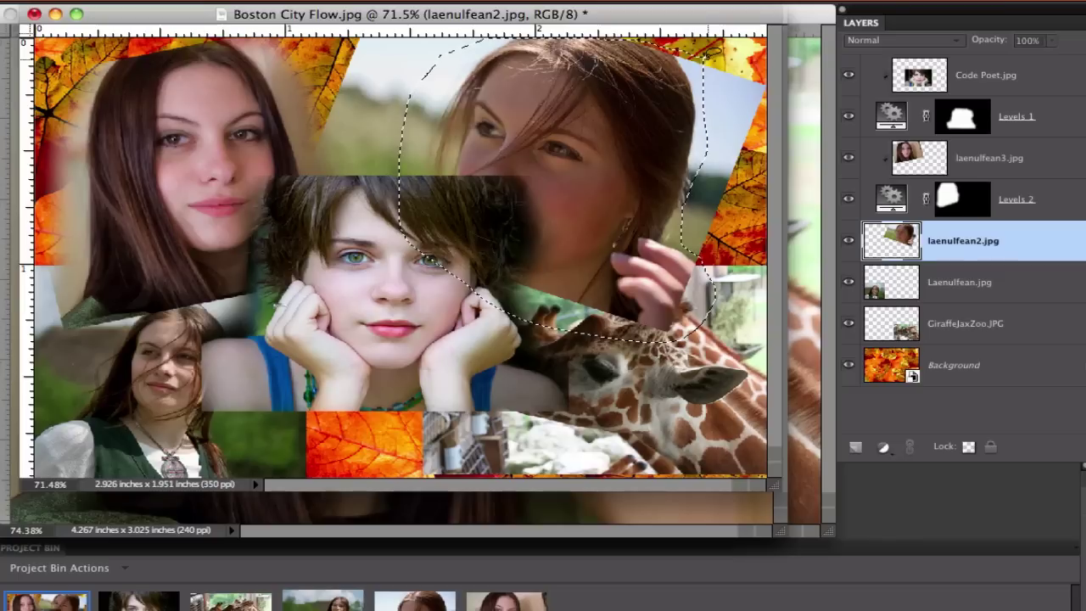
click(883, 449)
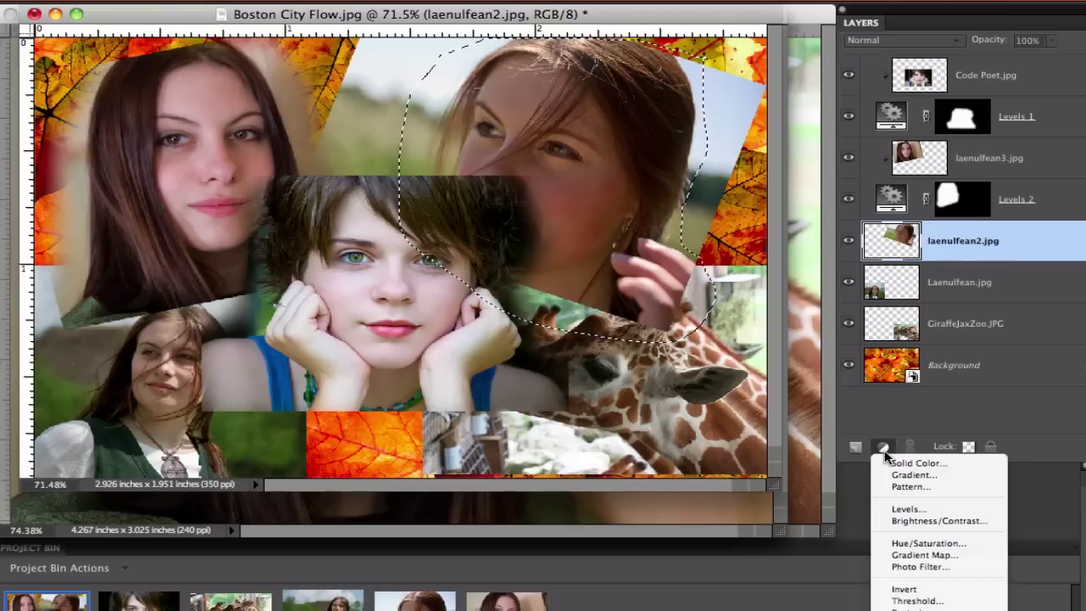
click(898, 509)
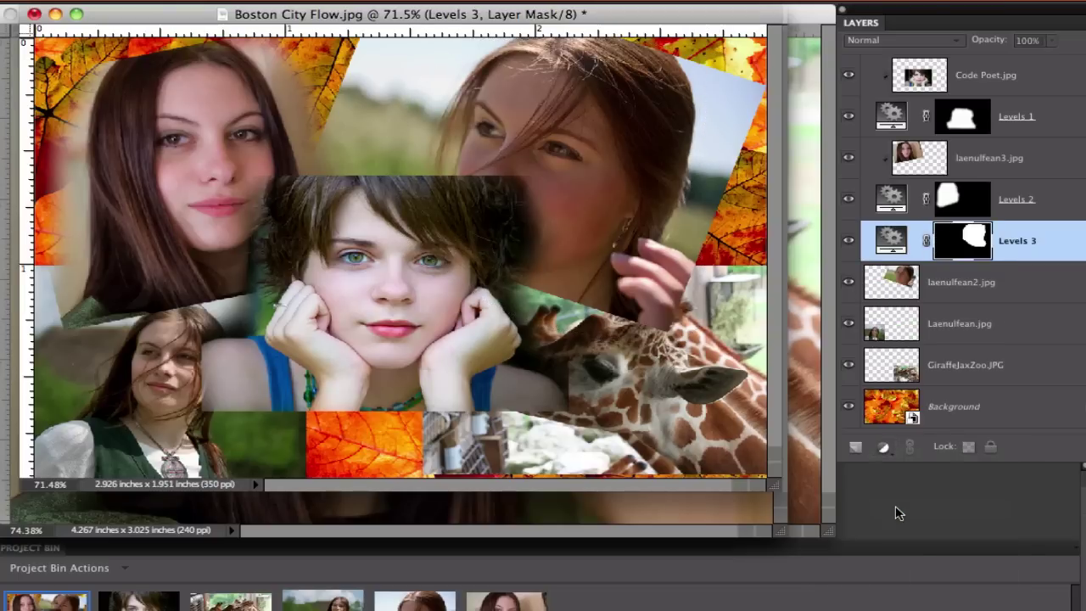
key(super+z)
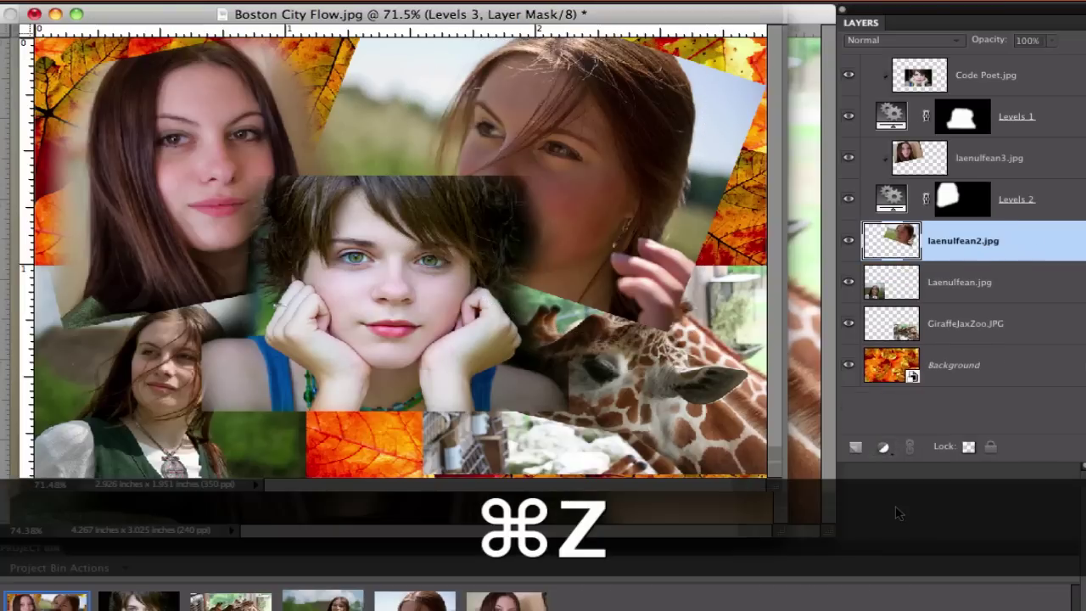
- Feather the laenulfean2.jpg selection by 15 pixels and add a Levels adjustment layer masked by it
click(445, 2)
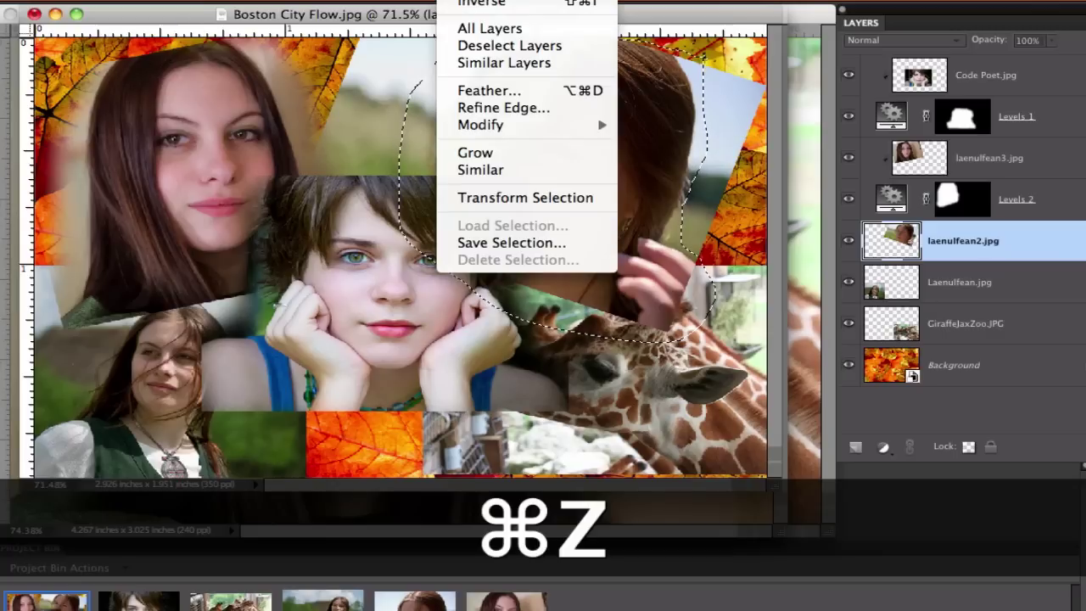
click(496, 91)
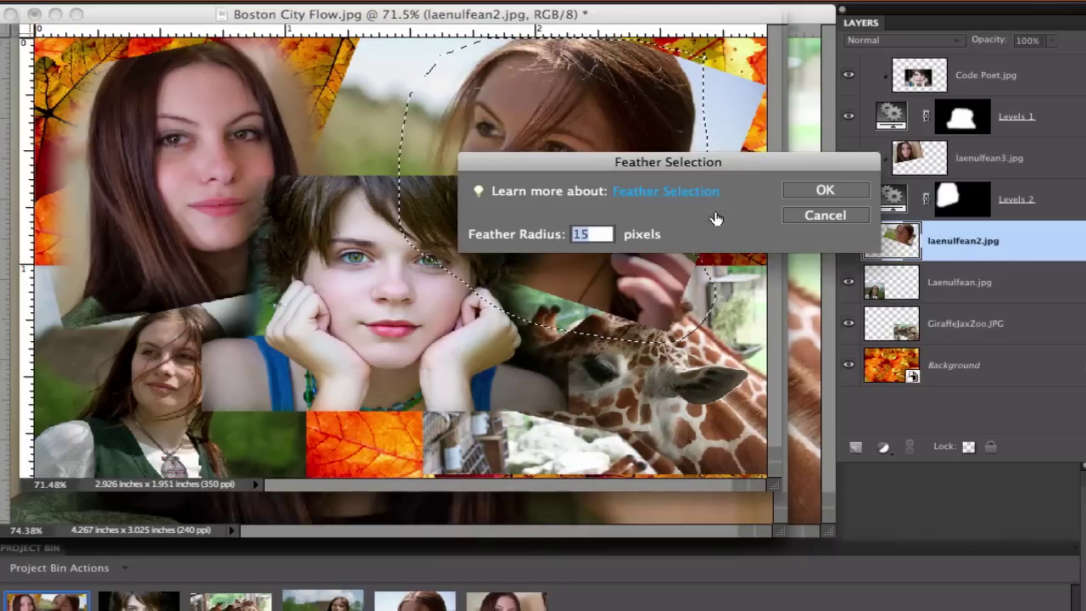
click(820, 189)
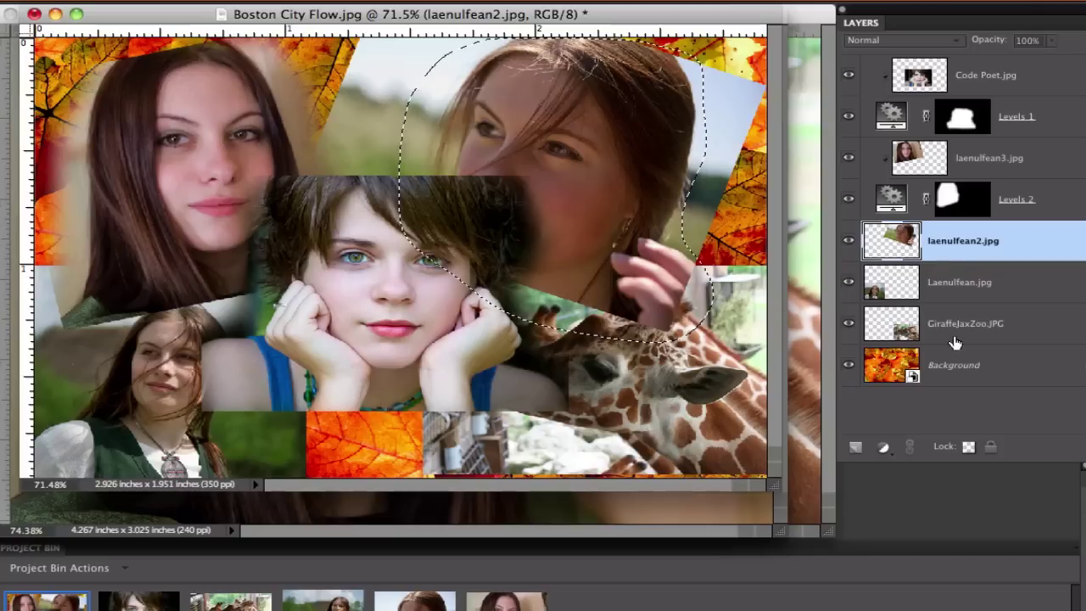
click(883, 447)
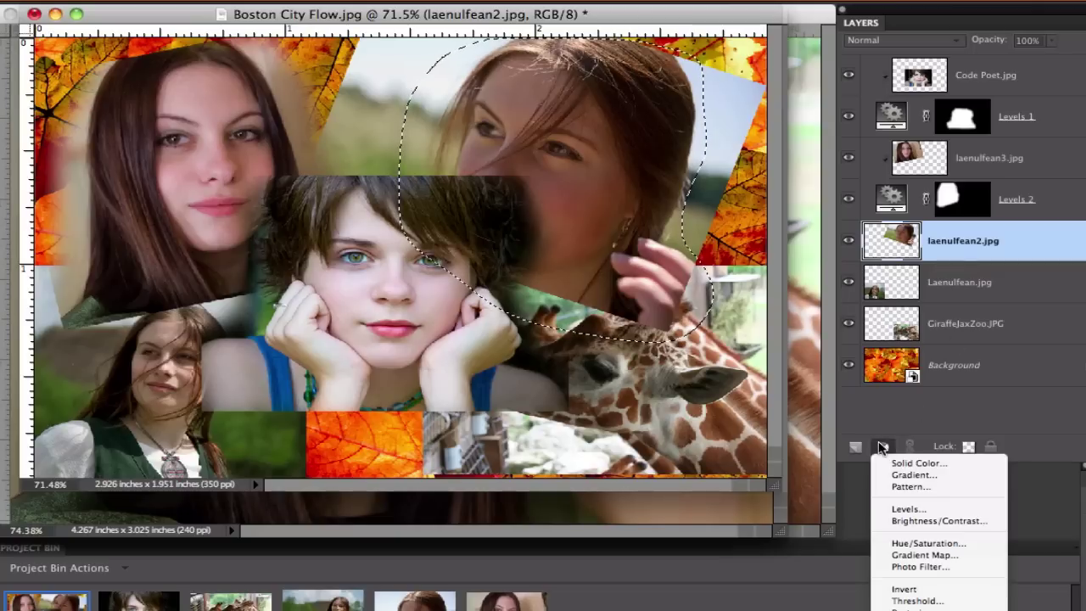
click(905, 509)
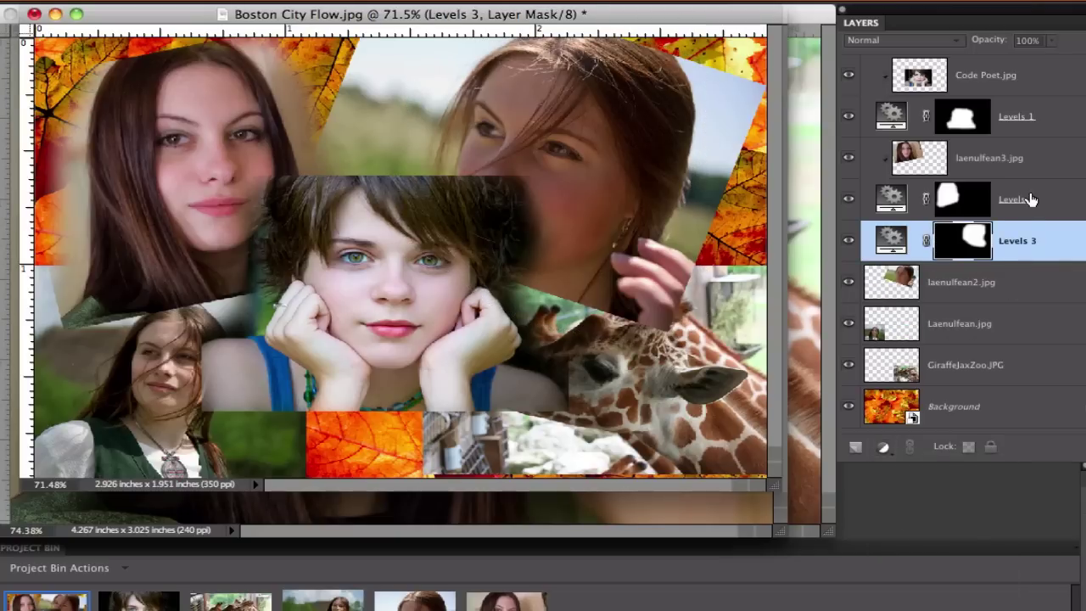
- Move the laenulfean2.jpg layer above the Levels 3 layer and clip it to that layer's mask
click(950, 283)
drag(950, 283, 943, 234)
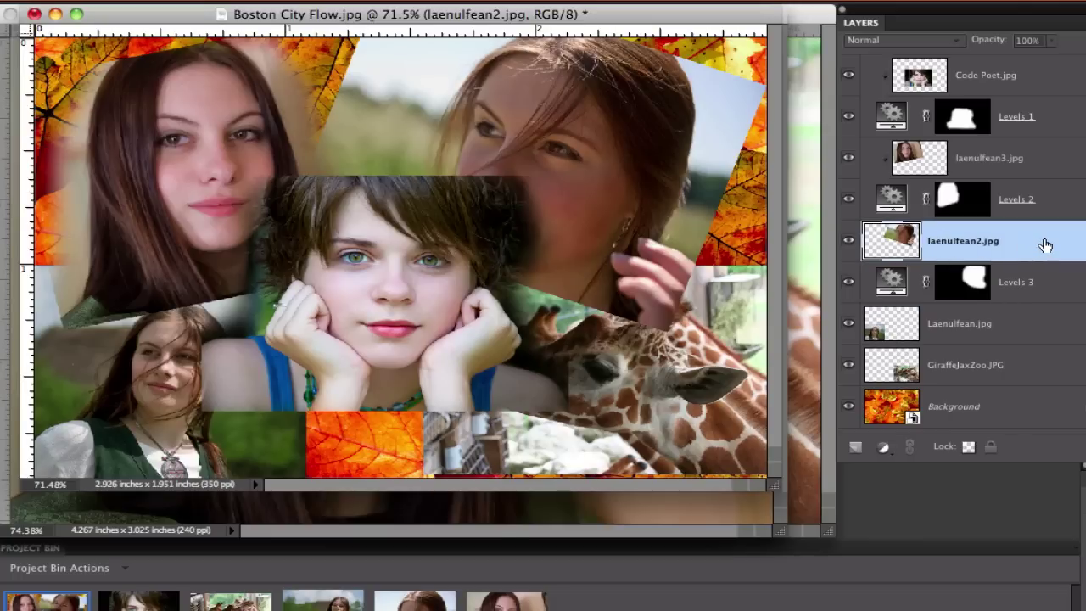
key(super+g)
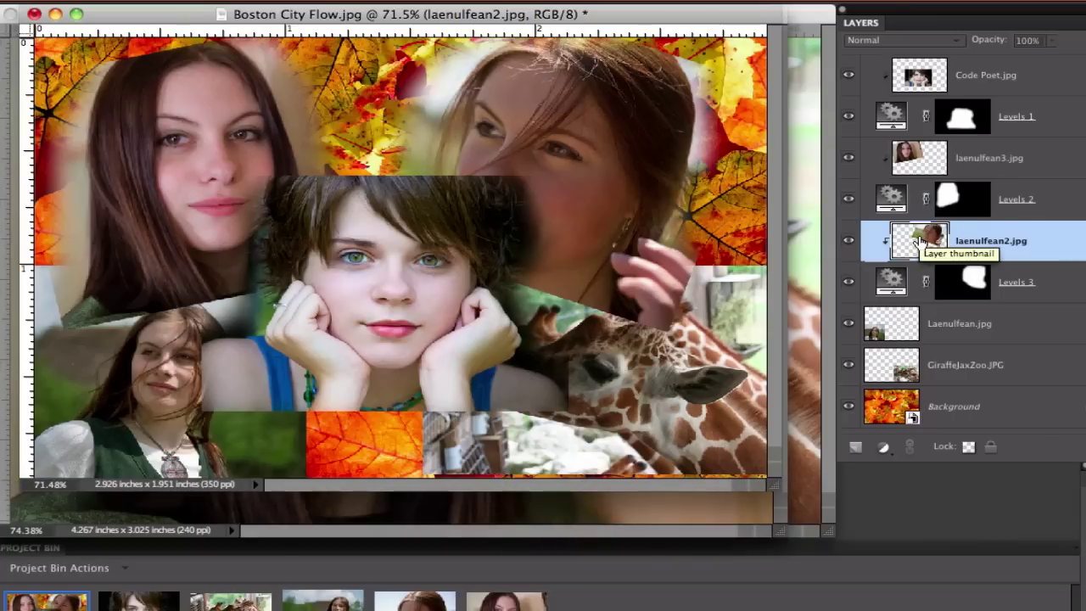
- Lasso loosely around the woman on the Laenulfean.jpg layer and feather the selection
click(897, 326)
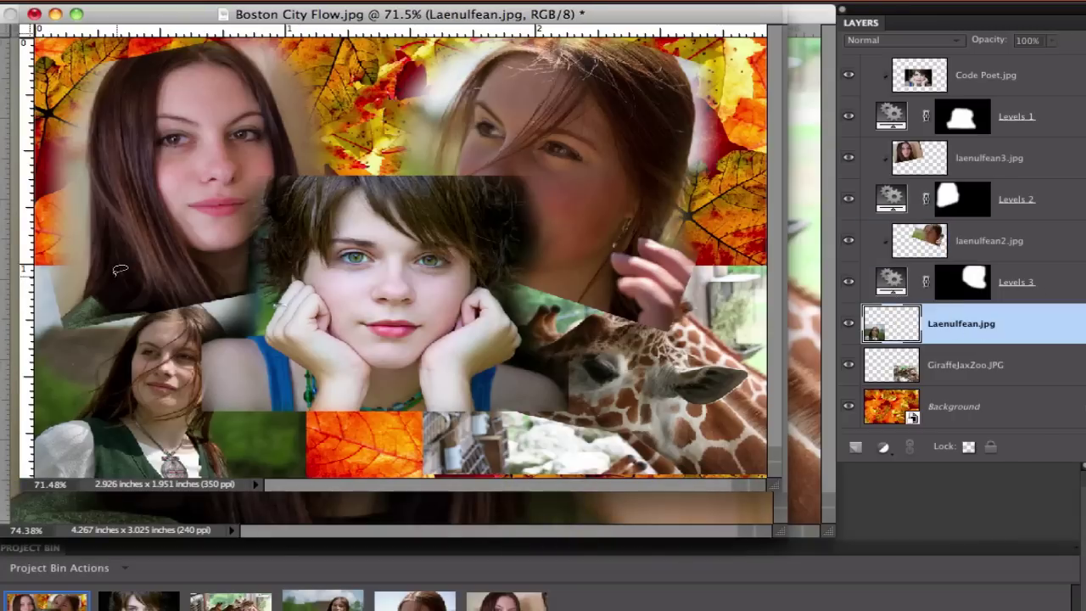
mouse_move(100, 290)
mouse_down()
mouse_move(202, 244)
mouse_move(289, 287)
mouse_move(253, 355)
mouse_move(253, 427)
mouse_move(236, 454)
mouse_move(194, 474)
mouse_move(114, 461)
mouse_move(49, 433)
mouse_move(45, 376)
mouse_move(58, 333)
mouse_move(102, 291)
mouse_up()
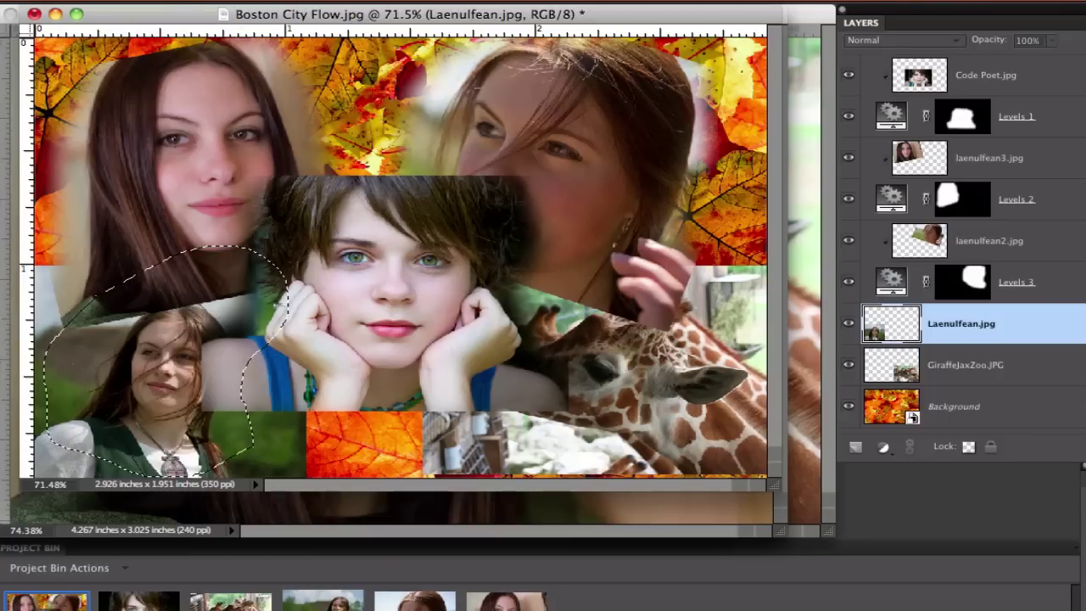
click(462, 0)
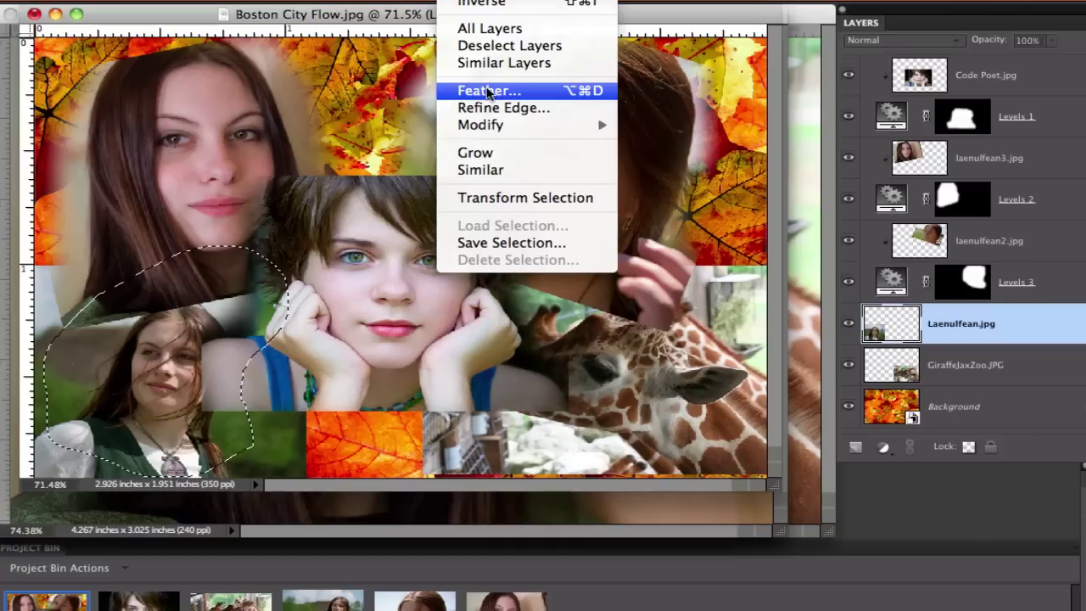
click(488, 92)
click(832, 194)
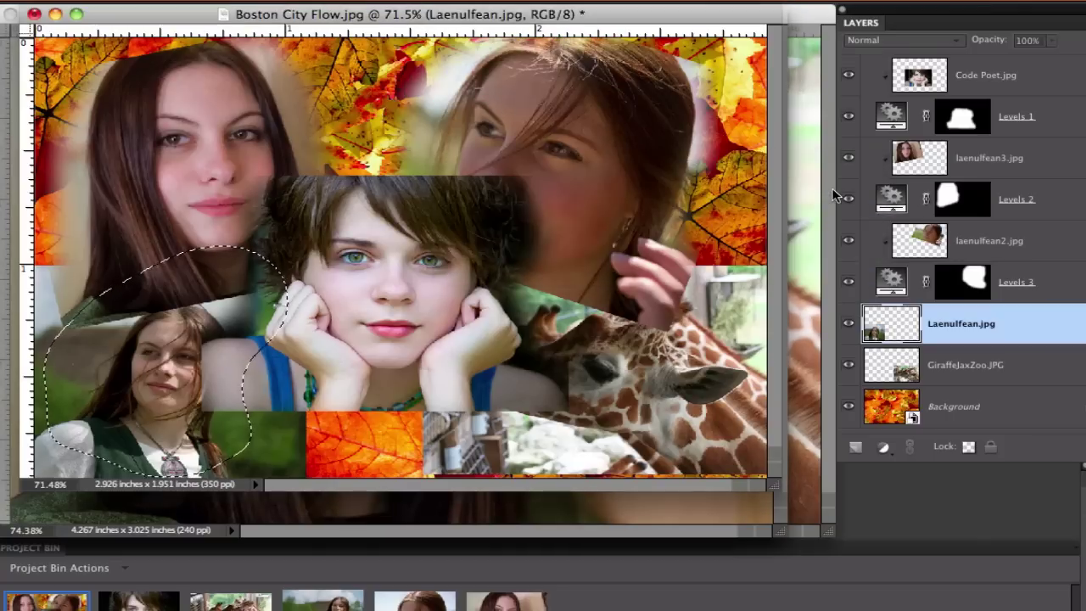
- Add a Levels adjustment layer masked by the selection, and clip the Laenulfean.jpg layer above it to that mask
click(884, 447)
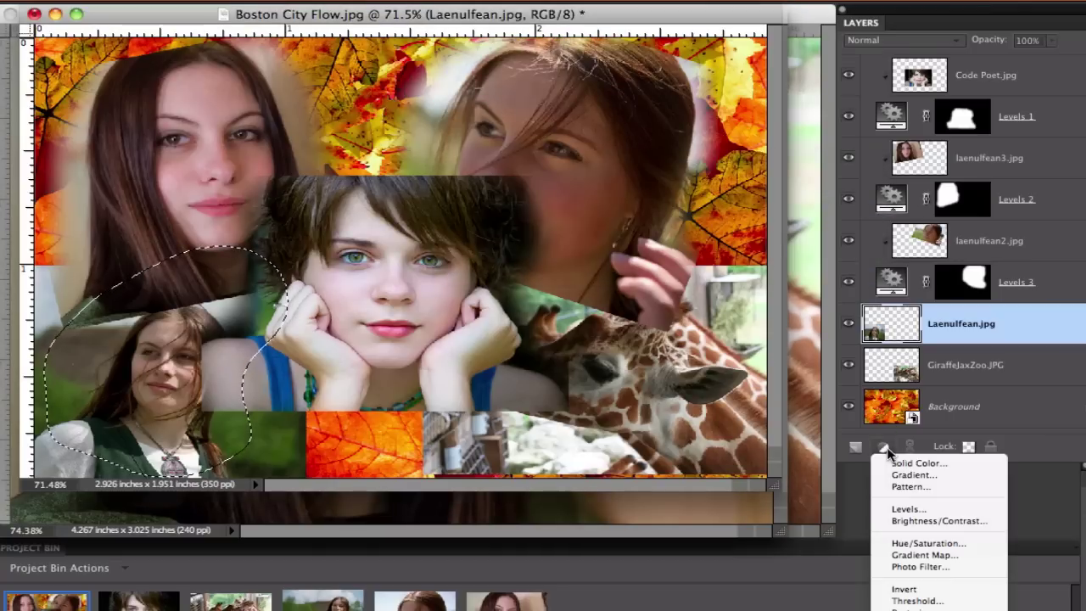
click(905, 510)
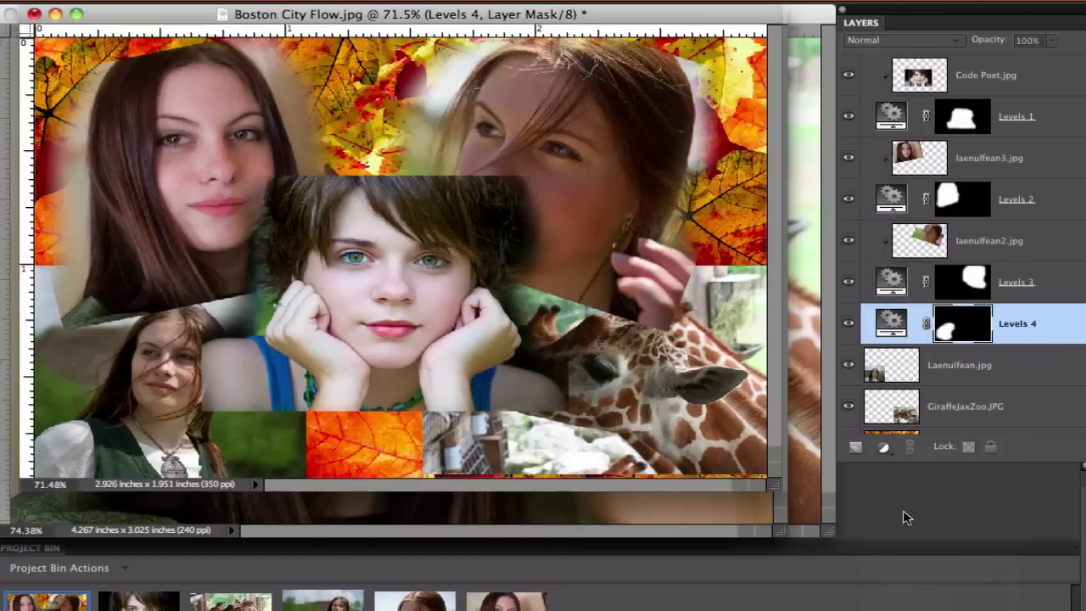
click(997, 365)
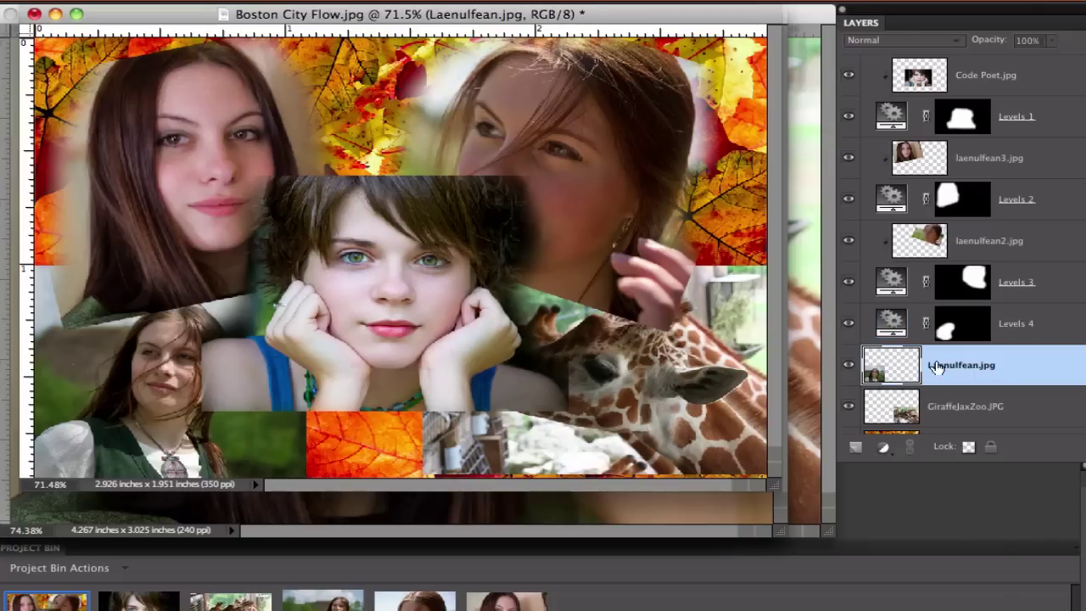
drag(925, 366, 915, 319)
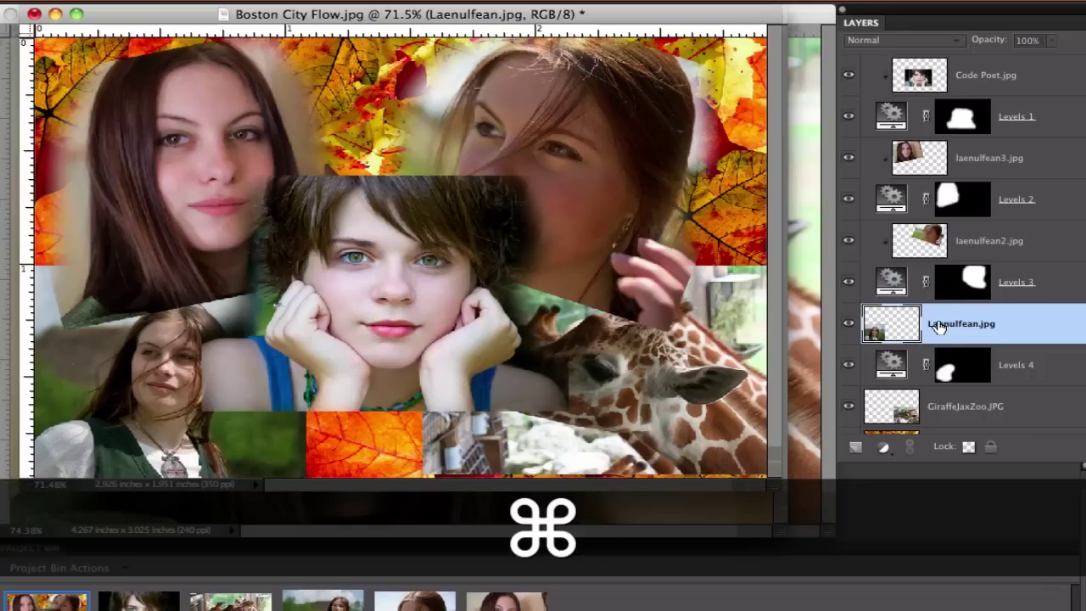
key(super+g)
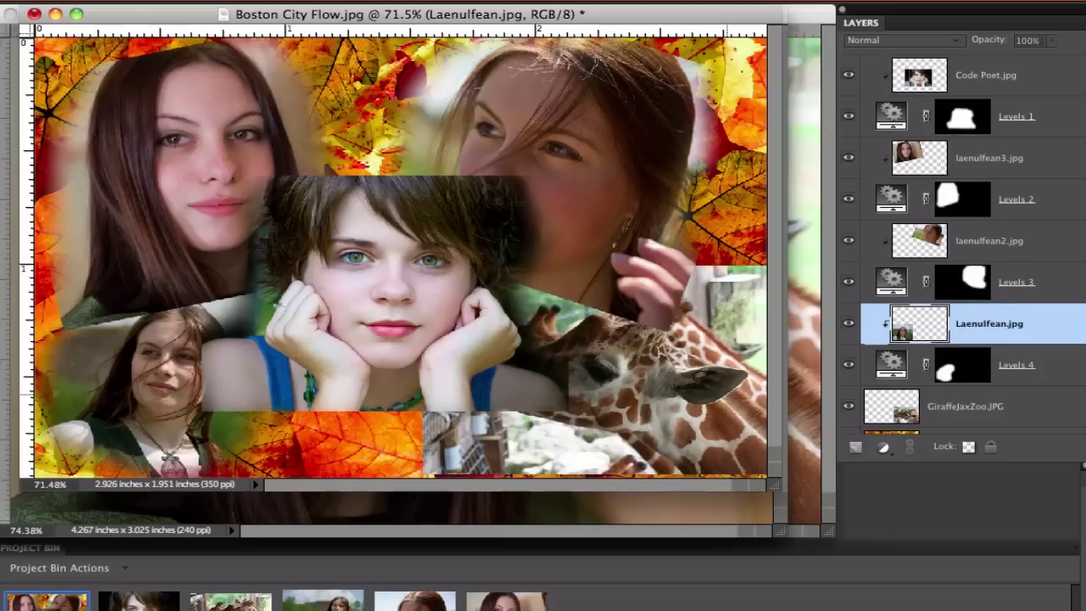
- Lasso loosely around the giraffe's head on the GiraffeJaxZoo.JPG layer and feather the selection by 15 pixels
click(929, 406)
mouse_move(665, 277)
mouse_down()
mouse_move(711, 293)
mouse_move(757, 347)
mouse_move(777, 416)
mouse_move(699, 469)
mouse_move(666, 471)
mouse_move(565, 436)
mouse_move(472, 387)
mouse_move(468, 365)
mouse_move(524, 306)
mouse_move(665, 277)
mouse_up()
click(462, 1)
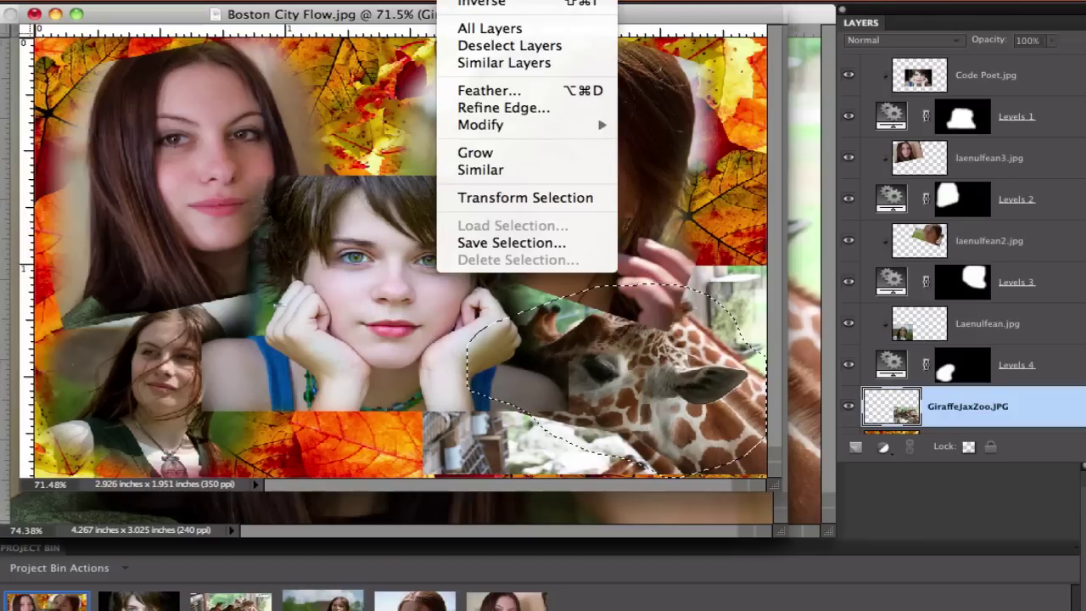
click(511, 91)
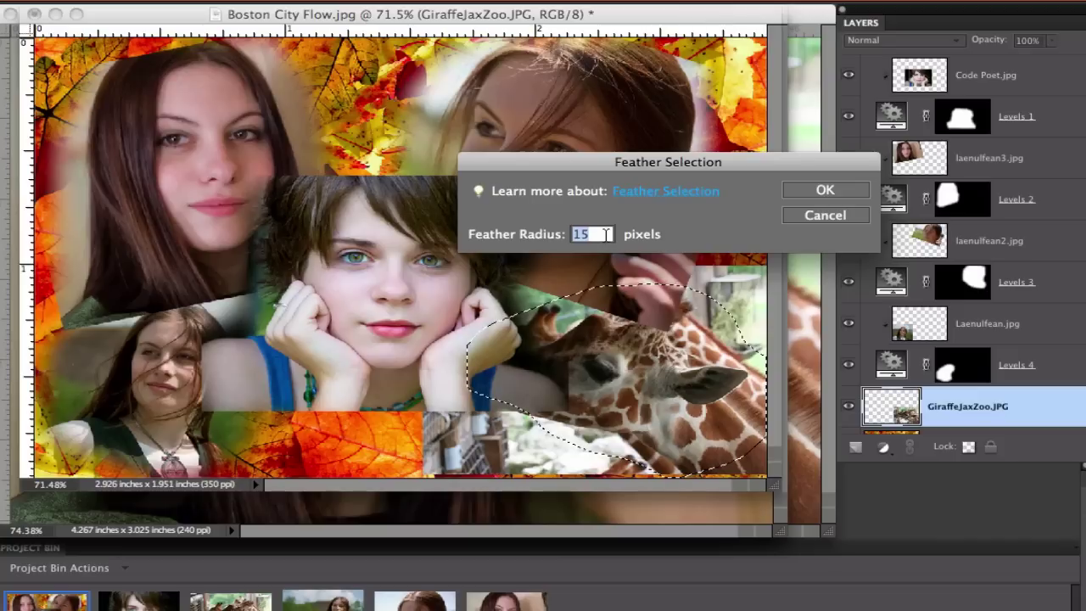
click(824, 193)
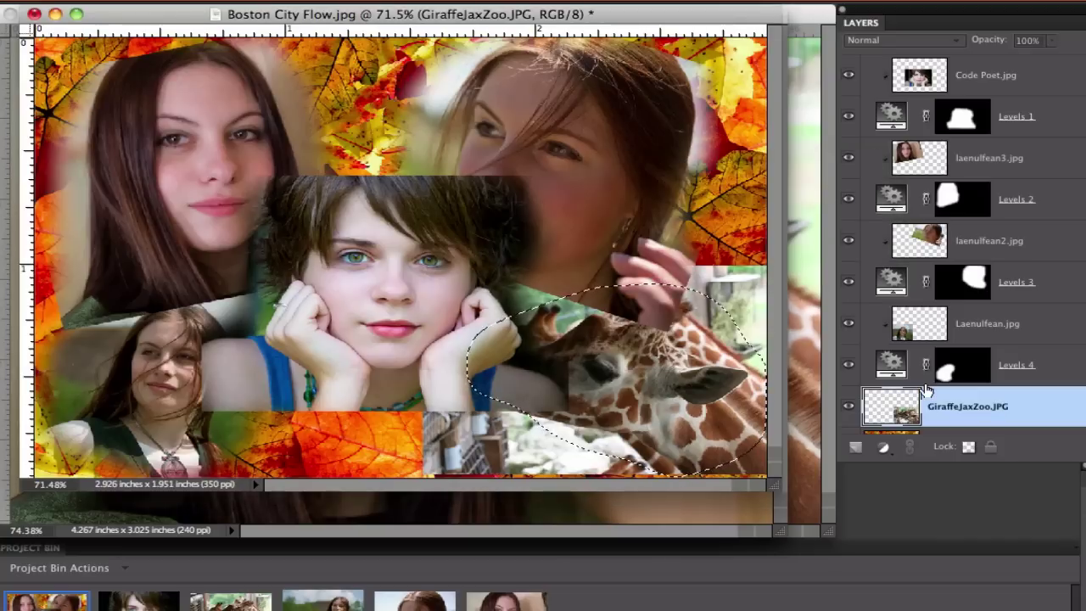
- Add a Levels adjustment layer masked by the giraffe selection, and clip the GiraffeJaxZoo.JPG layer above it to that mask
click(883, 459)
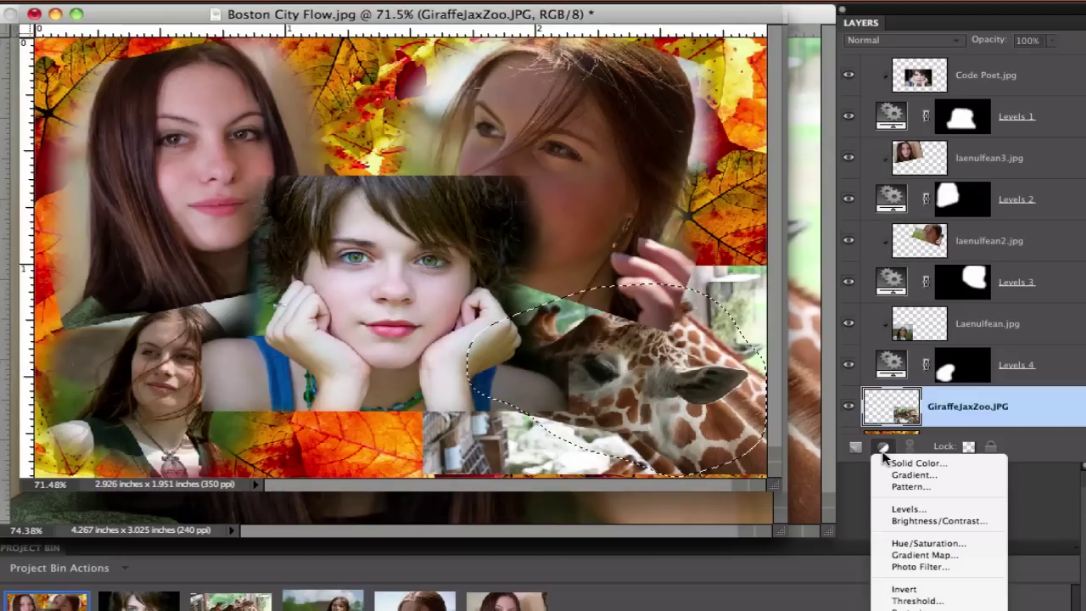
click(904, 507)
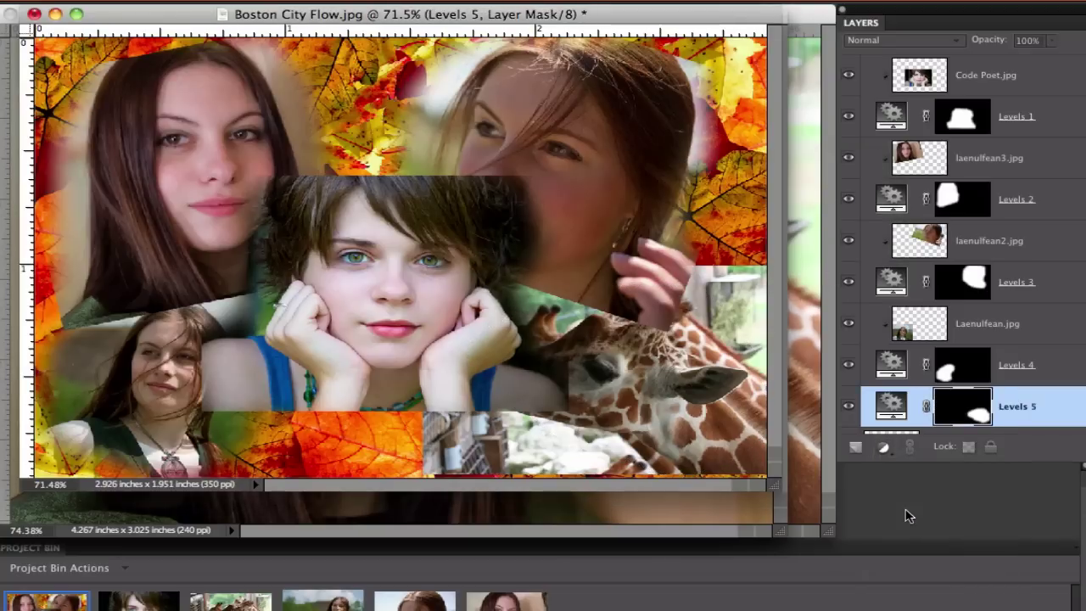
scroll(976, 382, down, 3)
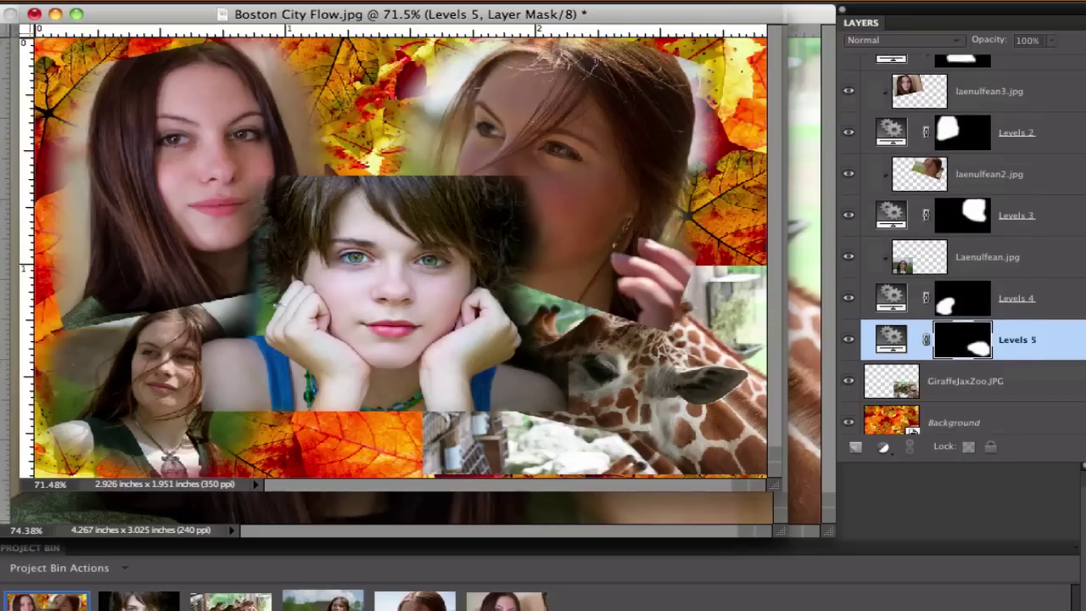
click(1017, 374)
drag(940, 376, 933, 322)
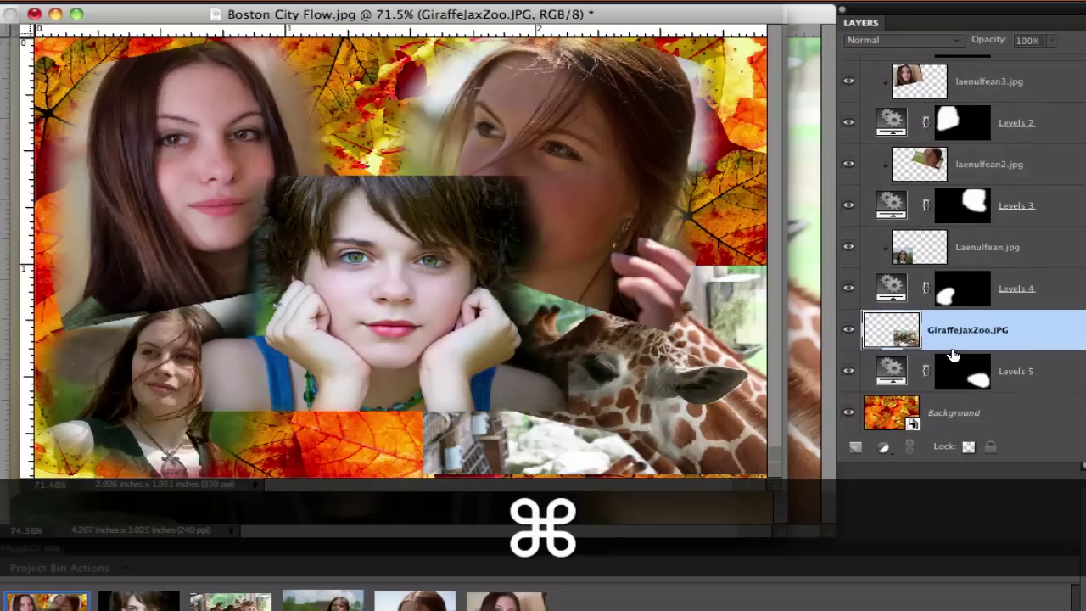
key(super+g)
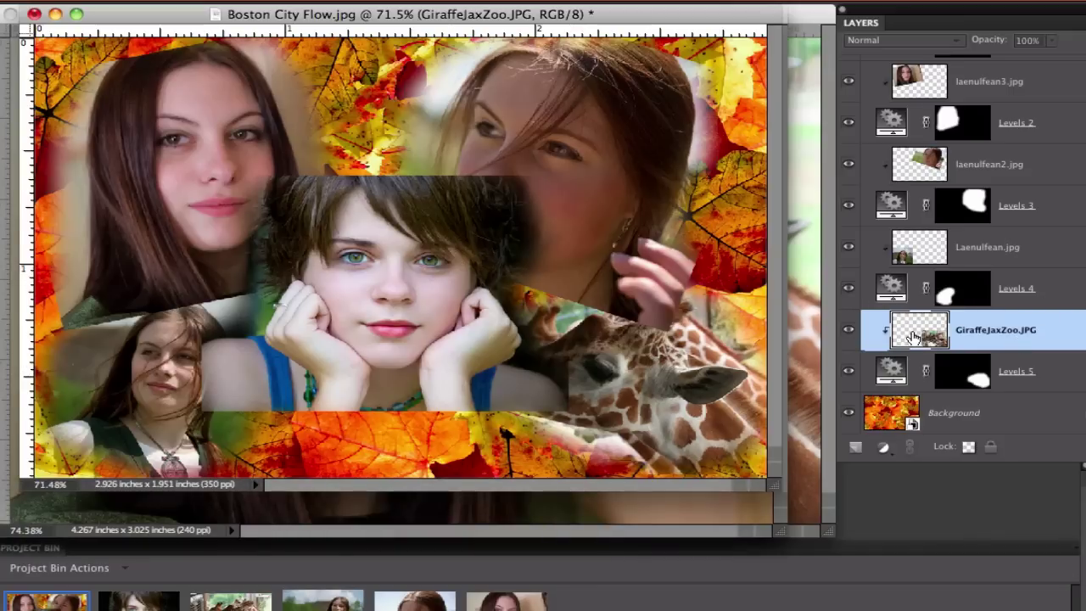
- Move the GiraffeJaxZoo.JPG layer together with its Levels 5 mask closer to the collage's lower-right corner
shift+click(1063, 370)
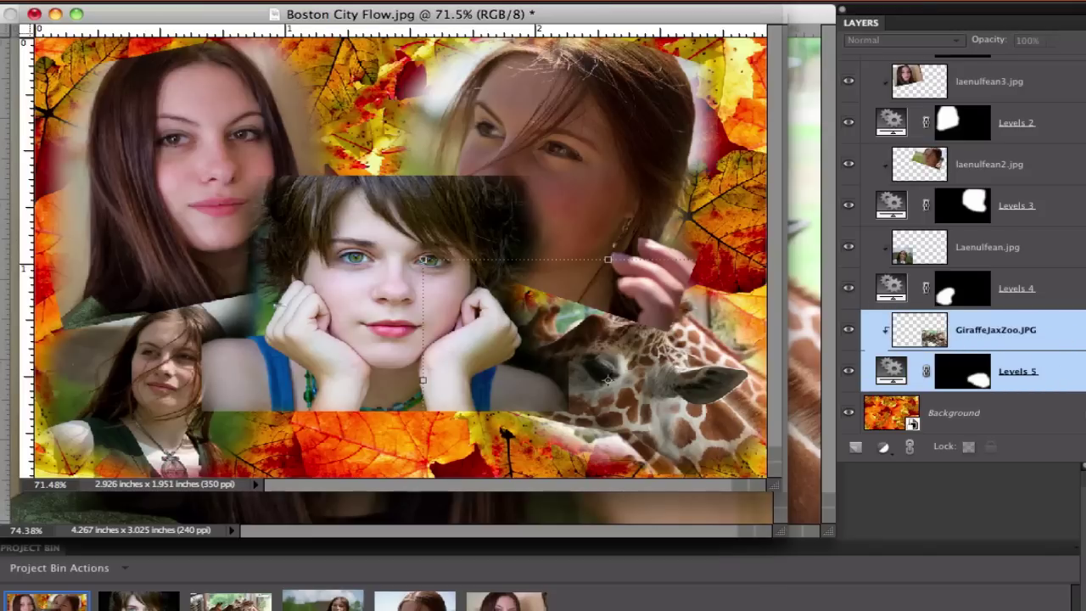
drag(663, 365, 709, 375)
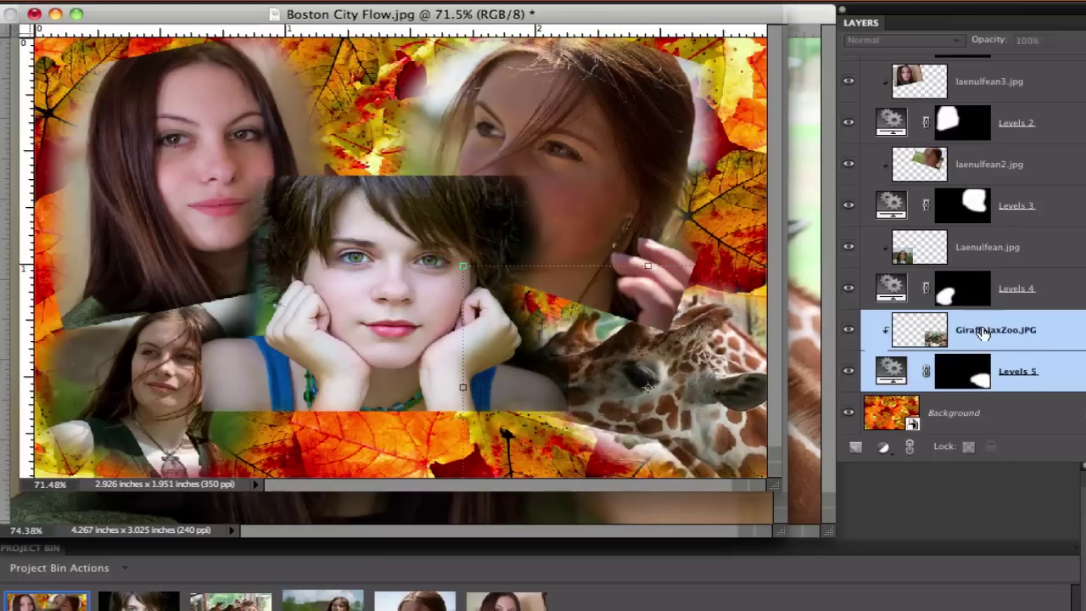
click(940, 246)
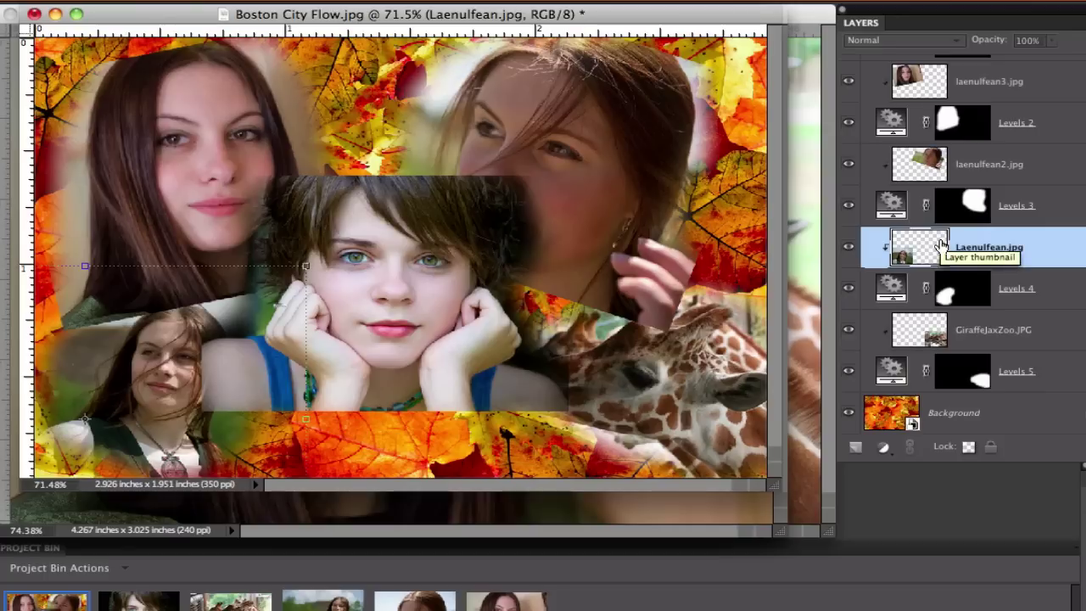
super+click(940, 284)
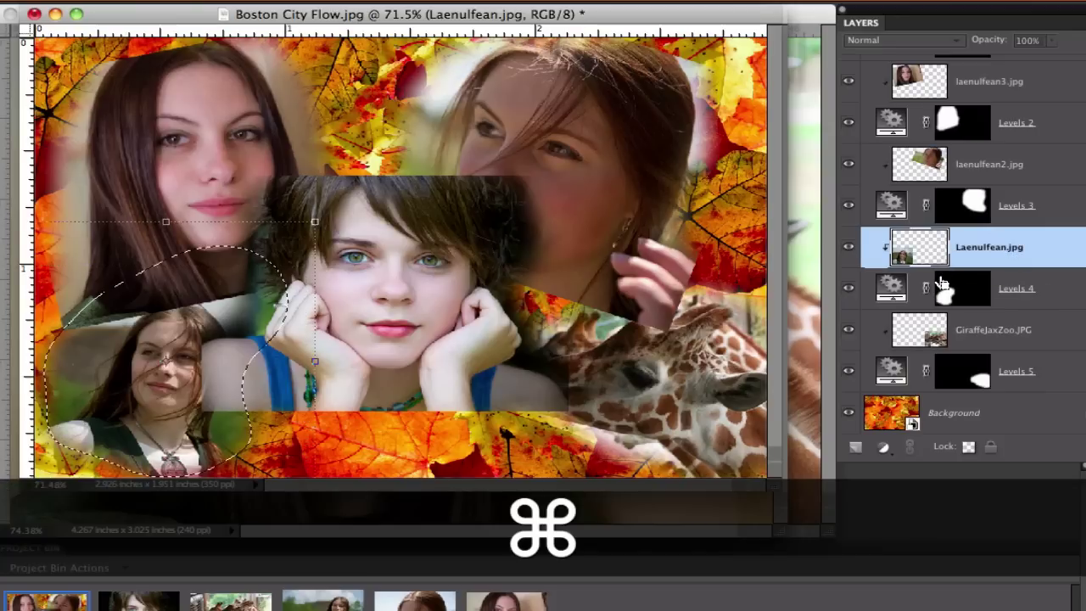
key(super+z)
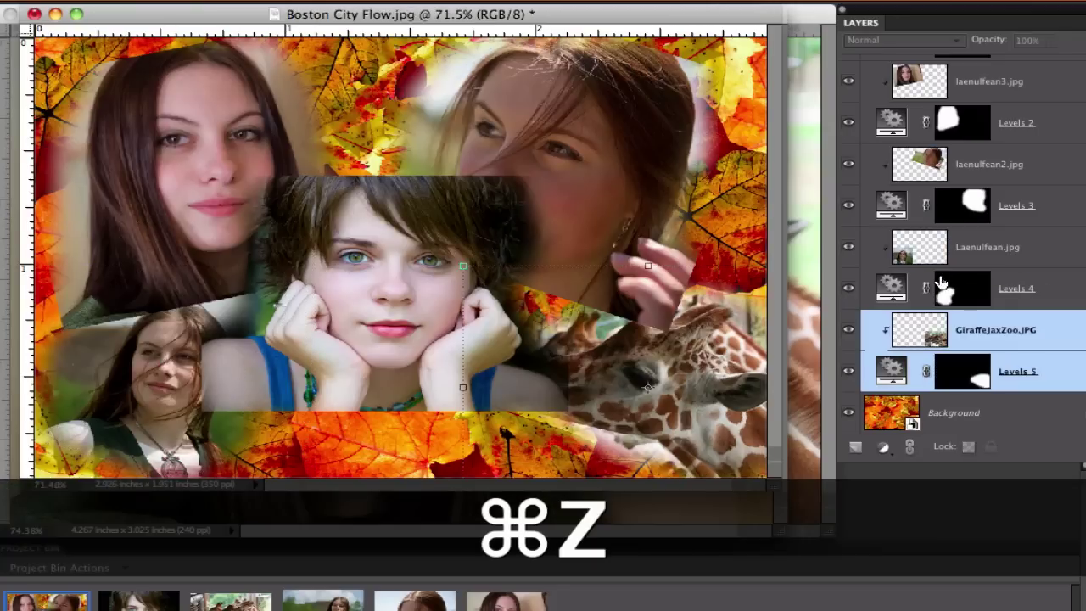
- Move the Laenulfean.jpg layer together with its Levels 4 mask closer to the collage's lower-left corner
click(1049, 299)
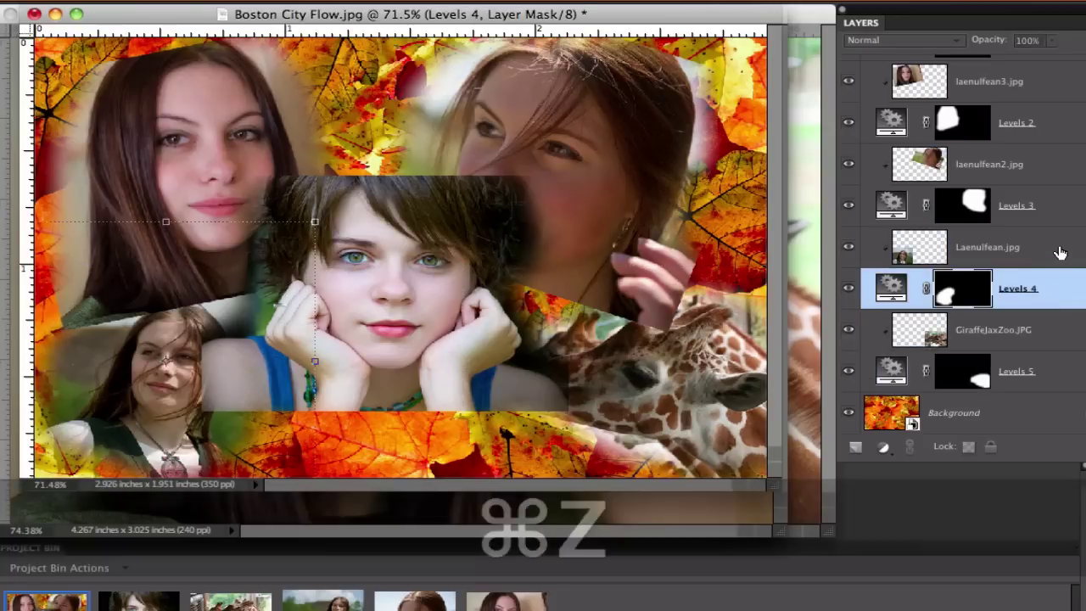
super+click(1060, 252)
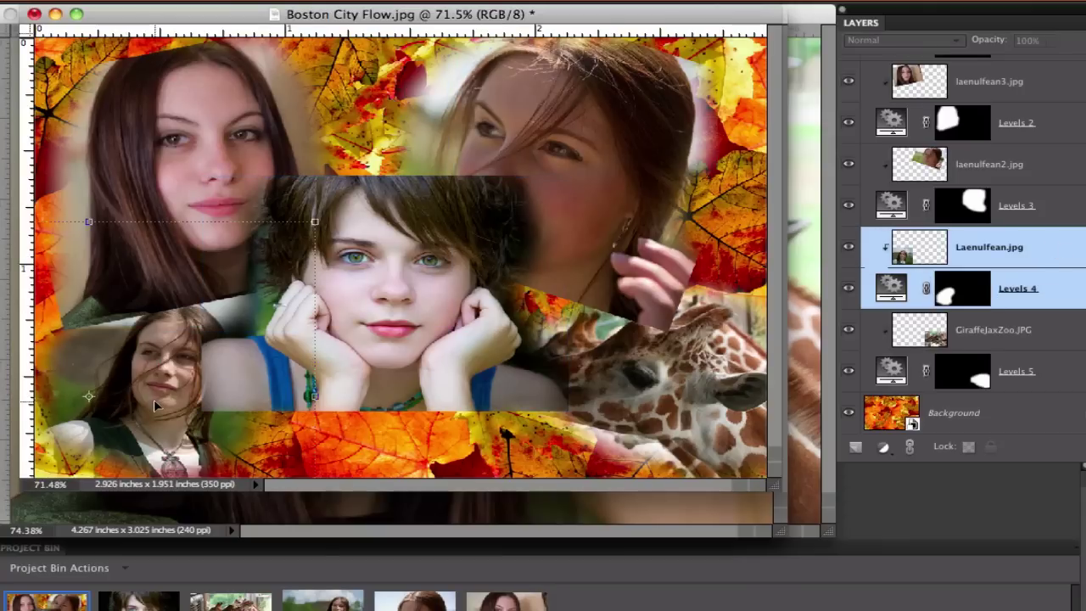
drag(154, 399, 132, 413)
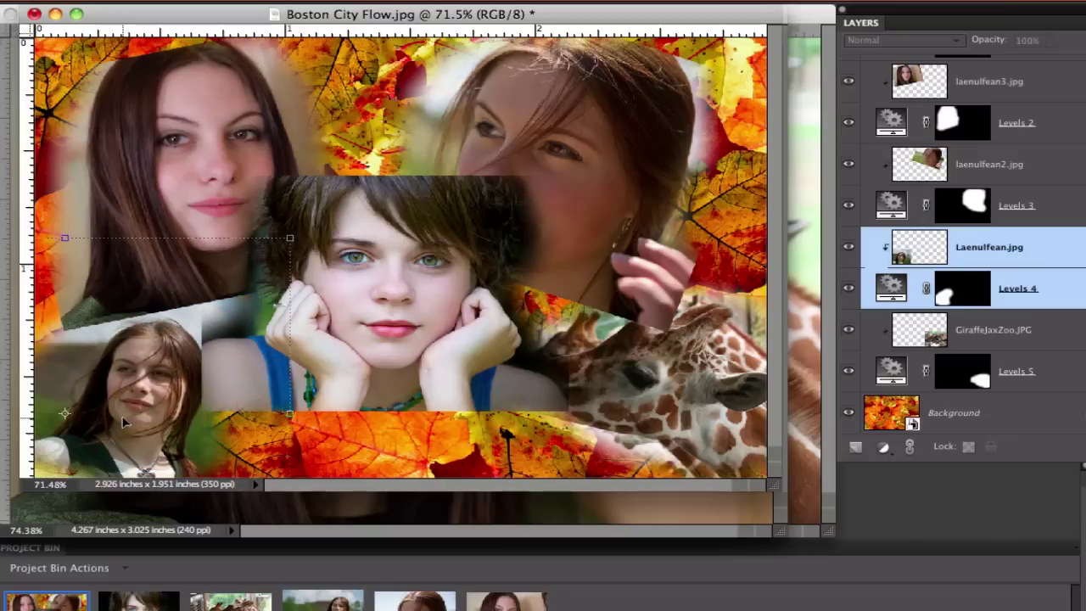
- Move the laenulfean2.jpg layer together with its Levels 3 mask over to the collage's right edge
click(1077, 163)
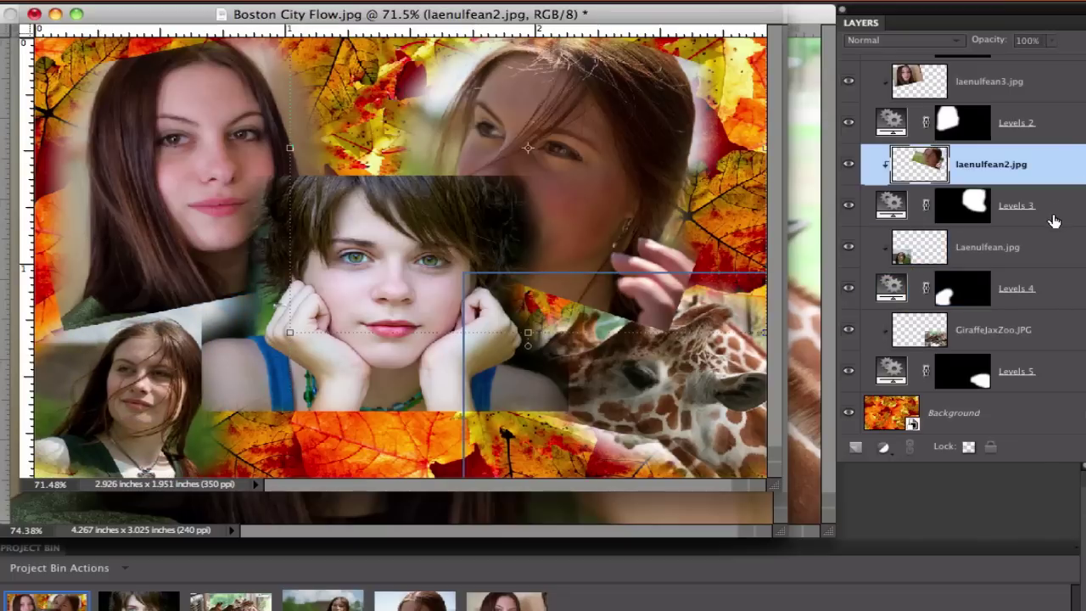
super+click(1053, 221)
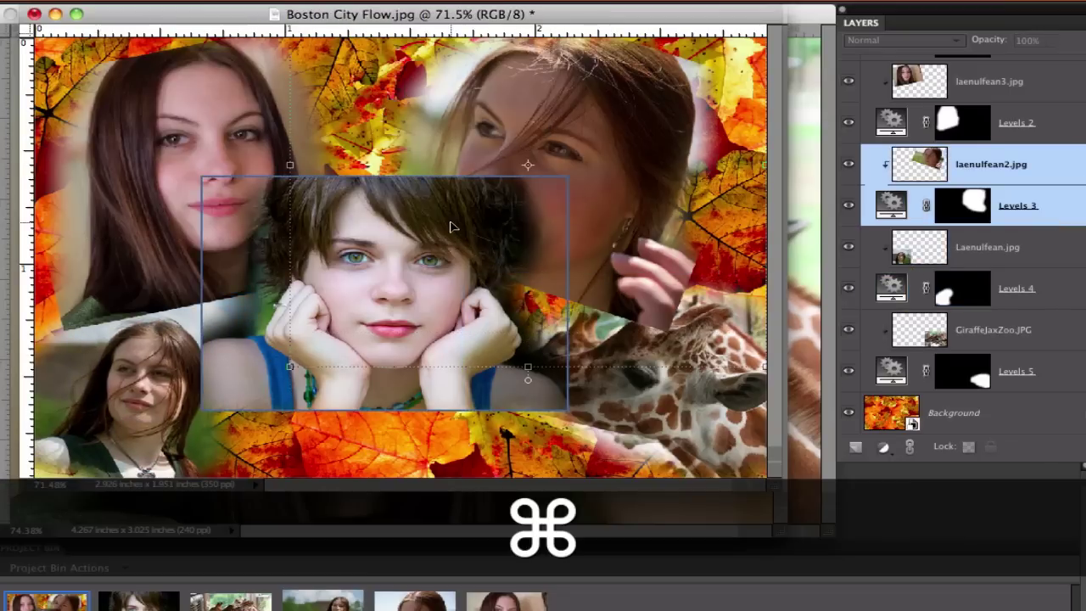
drag(451, 226, 255, 78)
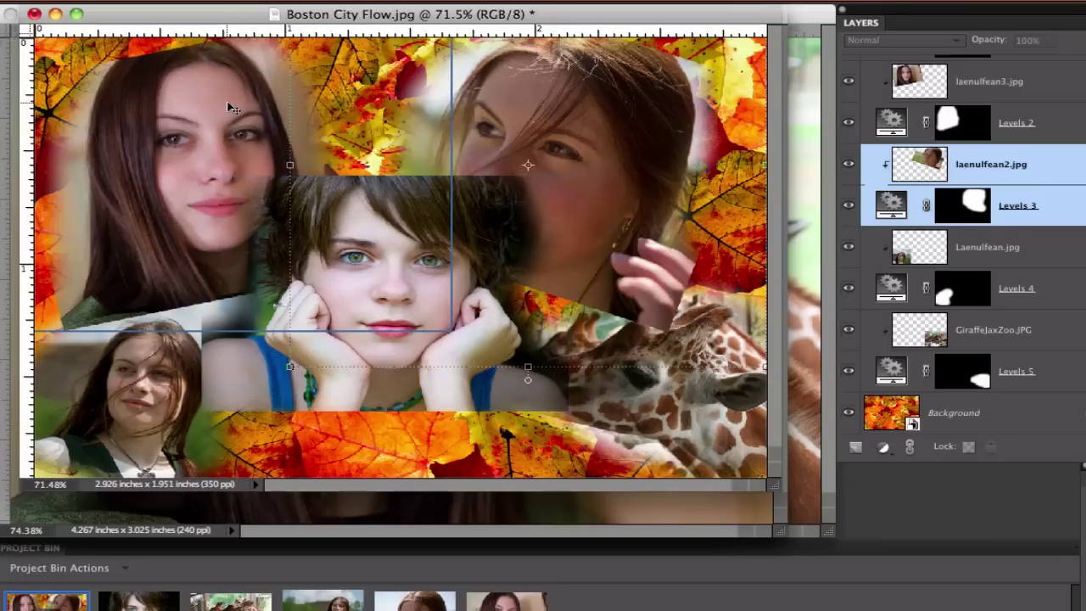
drag(585, 82, 658, 79)
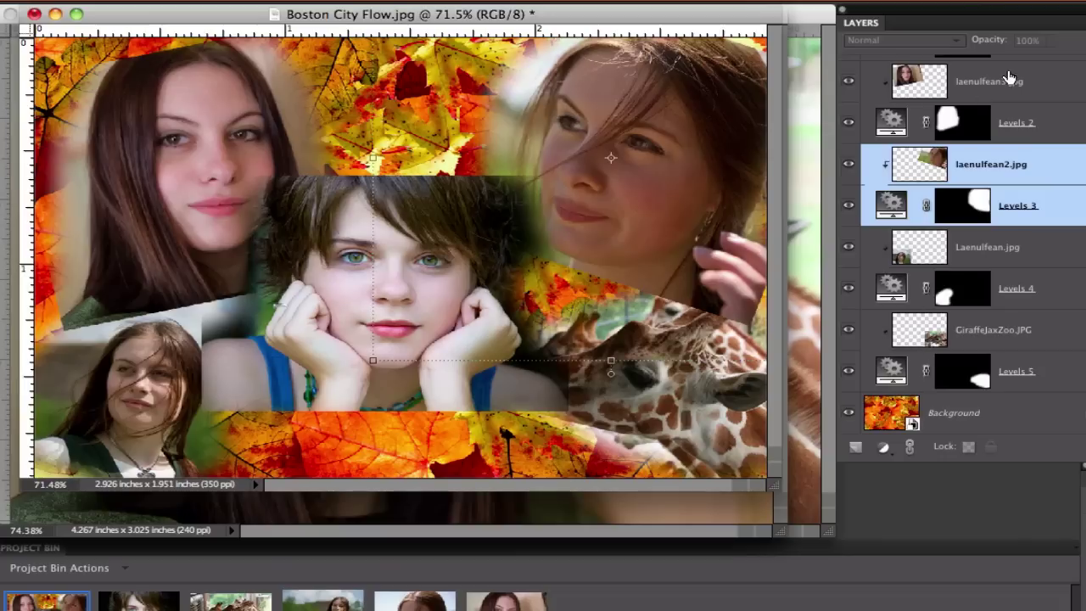
scroll(1025, 199, up, 2)
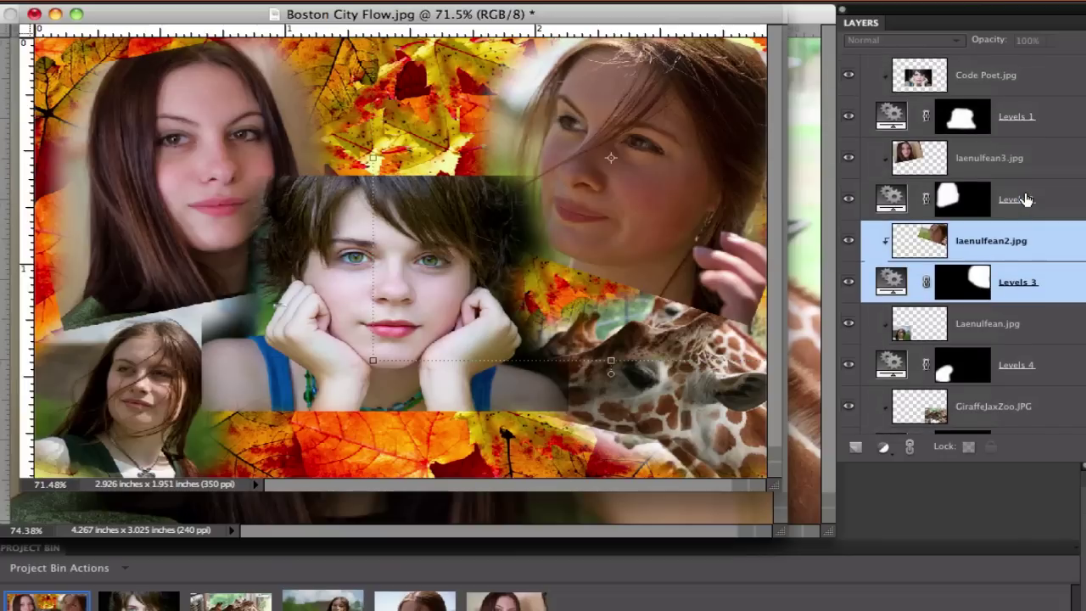